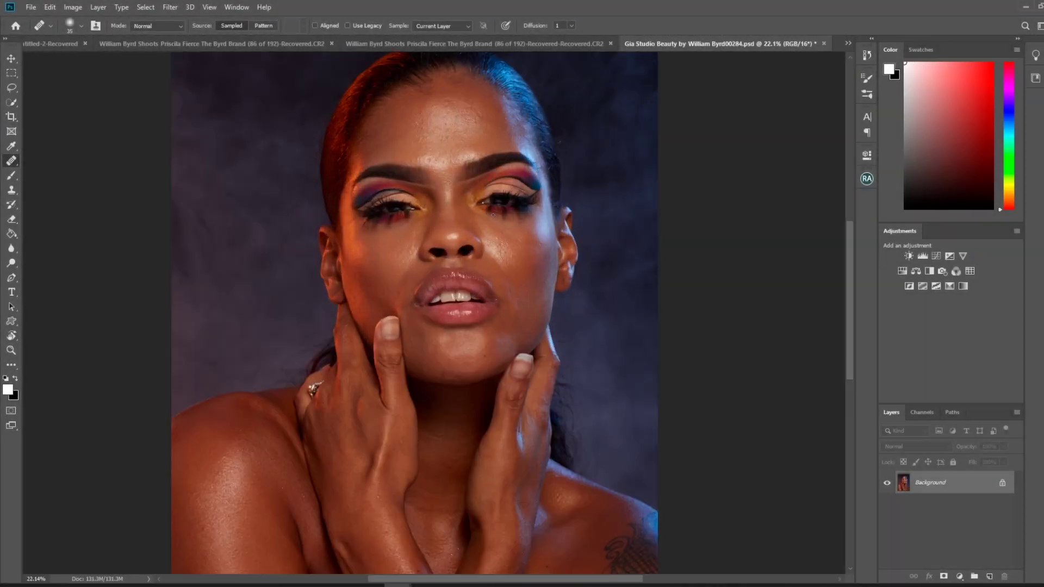
- Zoom in and pan across the portrait to inspect the skin, then zoom back out
scroll(472, 163, up, 5)
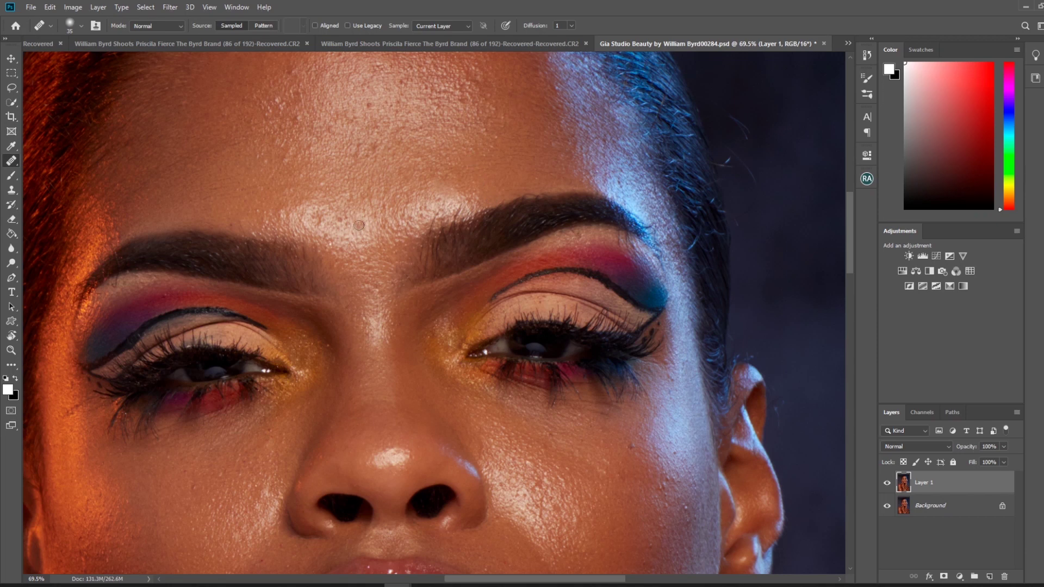
scroll(333, 228, up, 3)
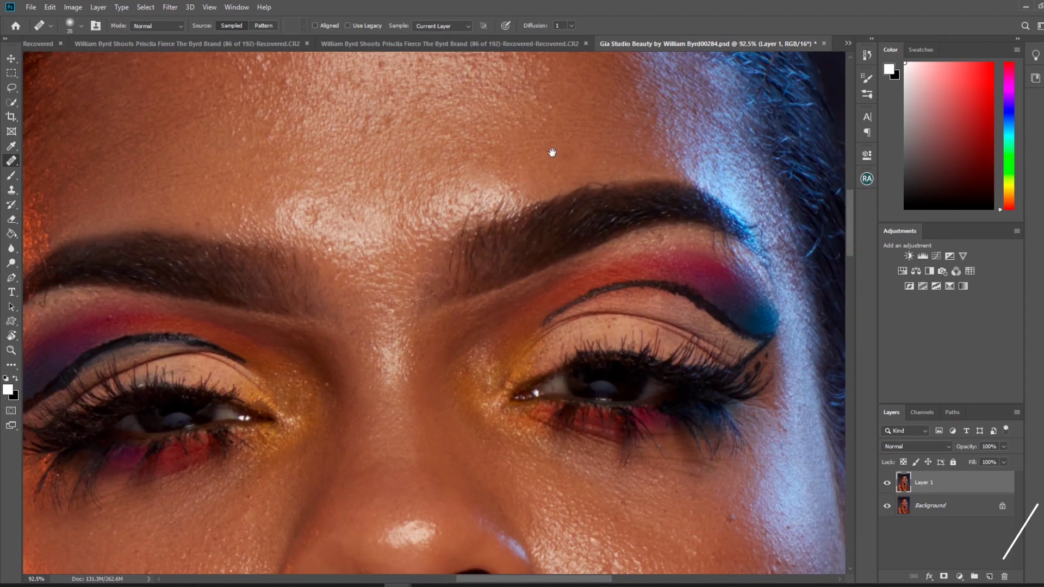
scroll(551, 152, up, 5)
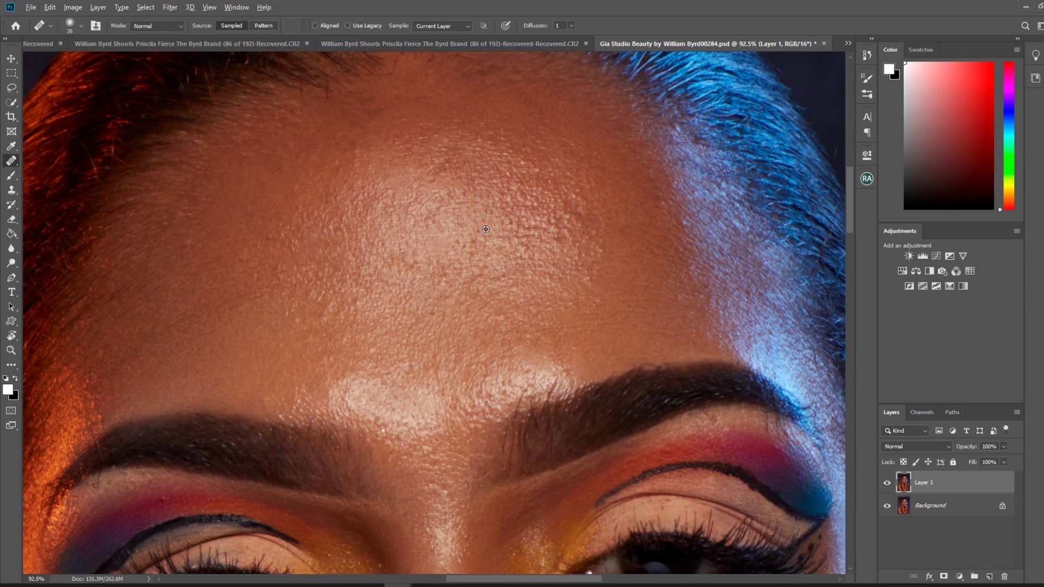
scroll(485, 229, down, 10)
scroll(384, 373, left, 5)
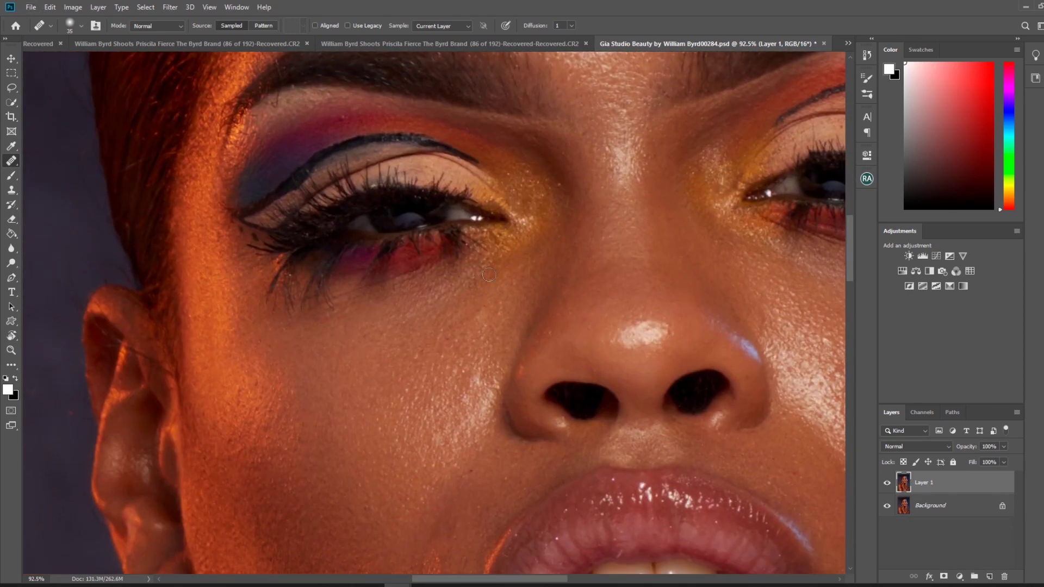
scroll(409, 359, right, 6)
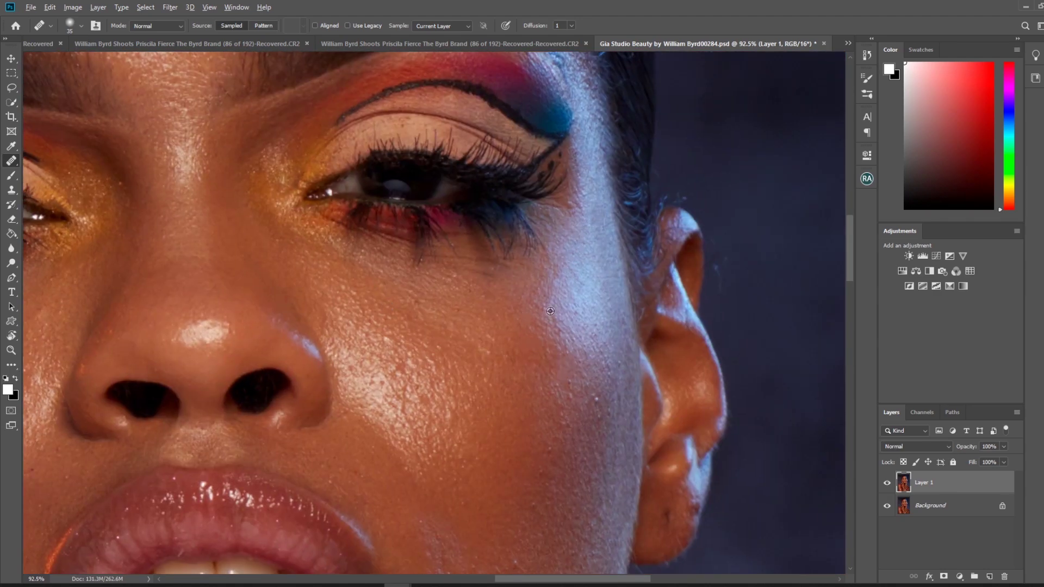
scroll(550, 311, up, 4)
scroll(494, 459, down, 7)
scroll(636, 447, down, 5)
scroll(547, 322, up, 2)
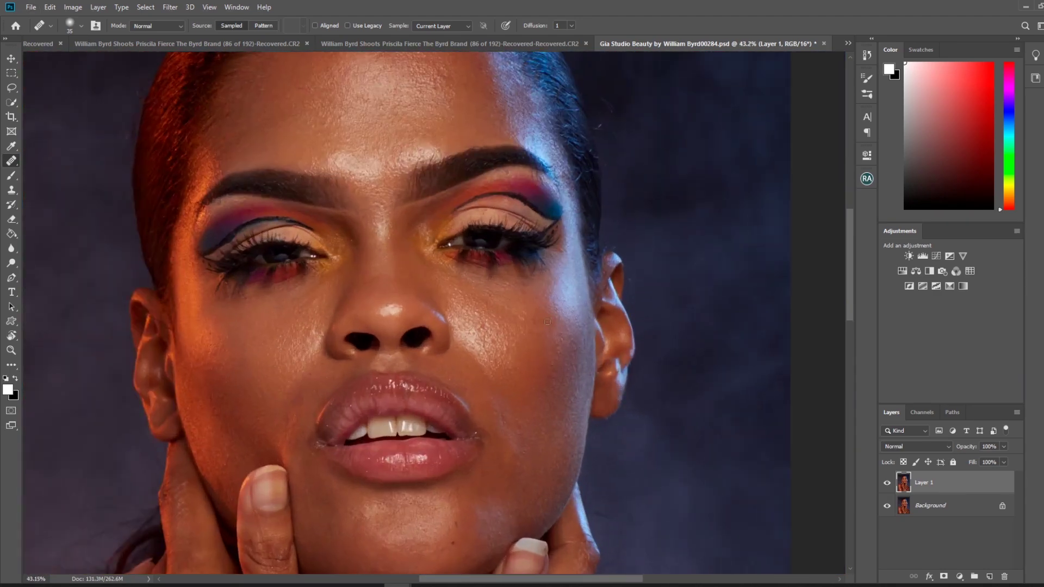
scroll(547, 322, up, 5)
- Start a Pen path at the hairline and trace it down the hair edge
key(p)
click(520, 171)
click(425, 206)
click(354, 267)
click(305, 367)
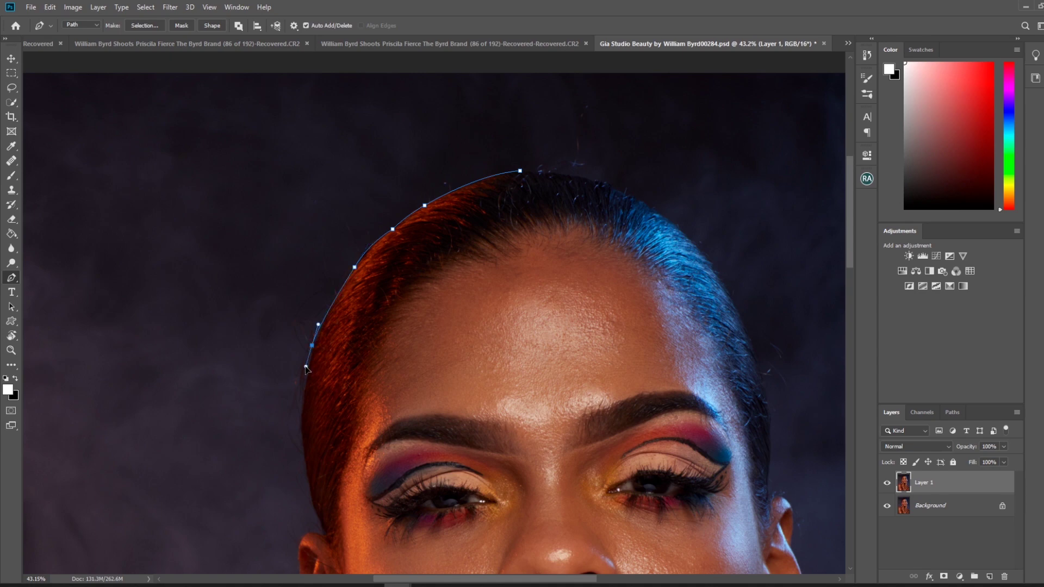
click(302, 406)
click(306, 471)
drag(317, 514, 321, 527)
scroll(294, 554, down, 6)
scroll(294, 553, left, 2)
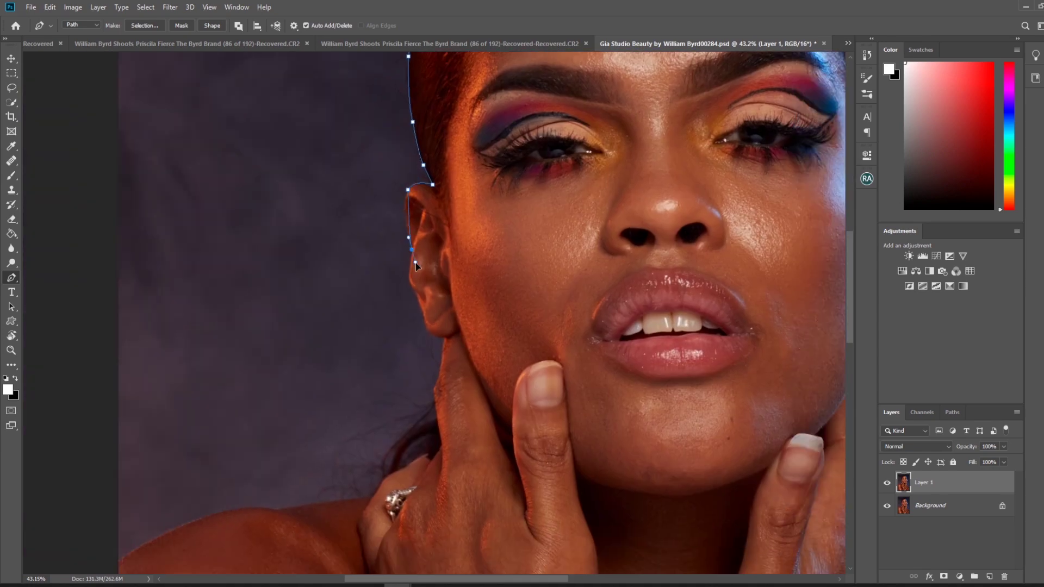
- Continue the path down the ear and neck and onto the shoulder
click(412, 249)
click(408, 280)
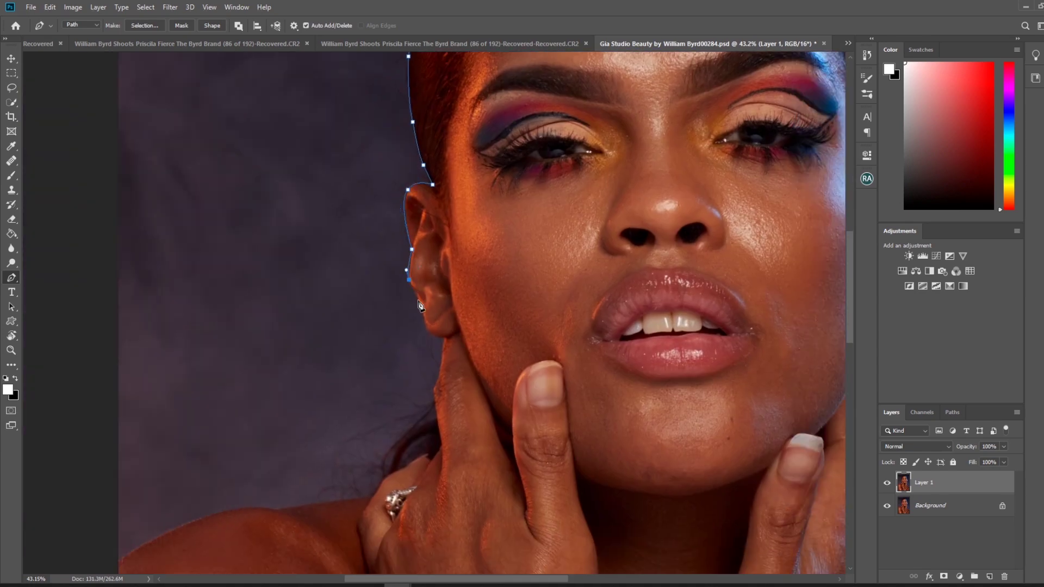
click(441, 444)
click(432, 459)
click(234, 508)
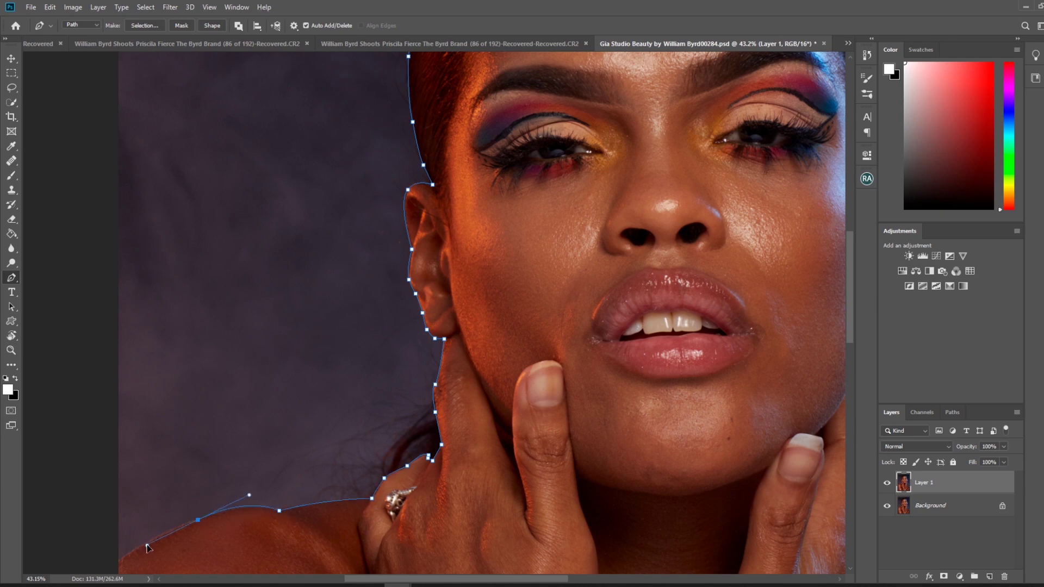
scroll(380, 326, up, 10)
scroll(493, 103, down, 6)
scroll(494, 103, right, 6)
scroll(494, 103, down, 5)
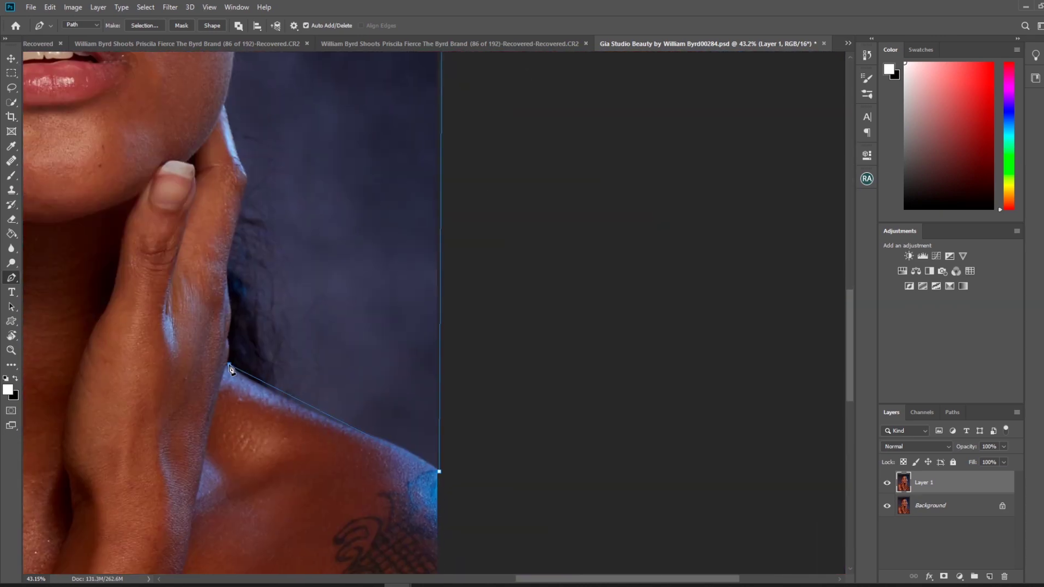
- Extend the path along the far shoulder, finger and jaw, curving around the ear
click(371, 436)
click(253, 387)
click(228, 366)
click(247, 179)
click(223, 104)
scroll(223, 105, up, 4)
scroll(224, 104, right, 2)
click(178, 217)
drag(211, 192, 221, 162)
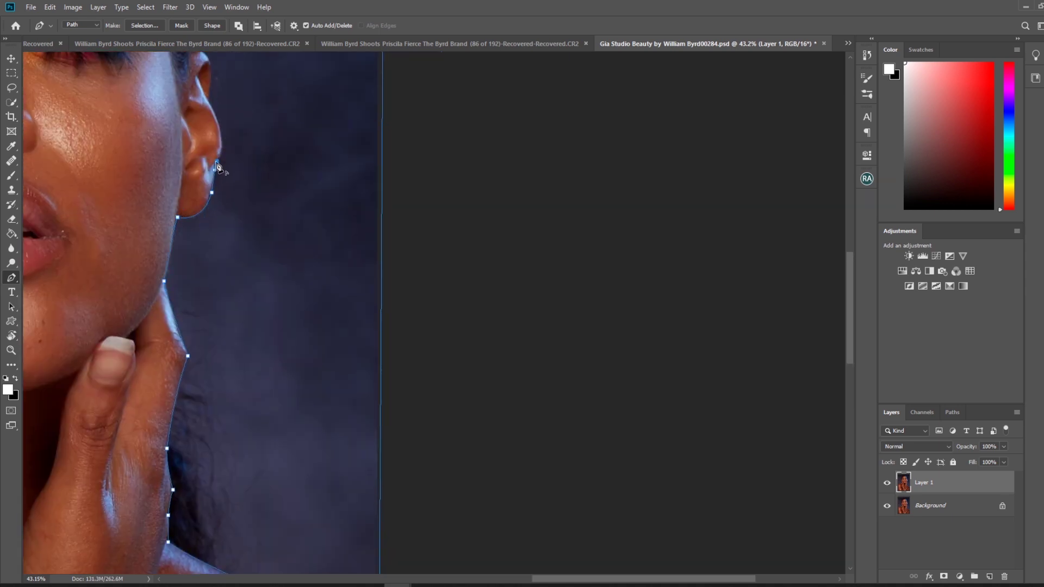
- Carry the path up the ear and along the hairline to the image's top corner
scroll(211, 104, up, 2)
click(208, 185)
click(194, 139)
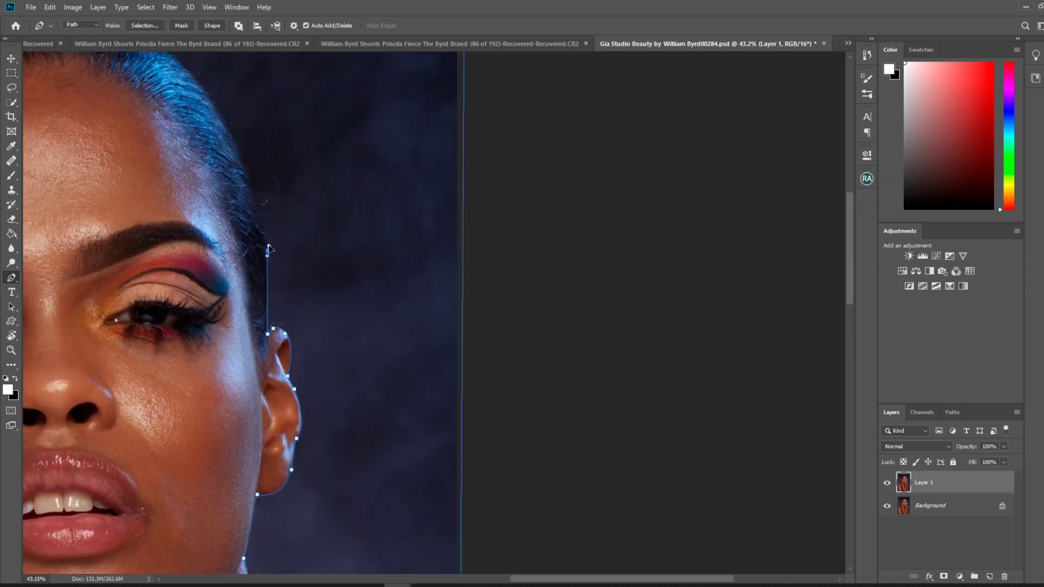
scroll(219, 123, up, 5)
click(268, 251)
drag(233, 140, 210, 106)
scroll(219, 123, up, 5)
drag(172, 168, 243, 163)
click(77, 202)
click(45, 225)
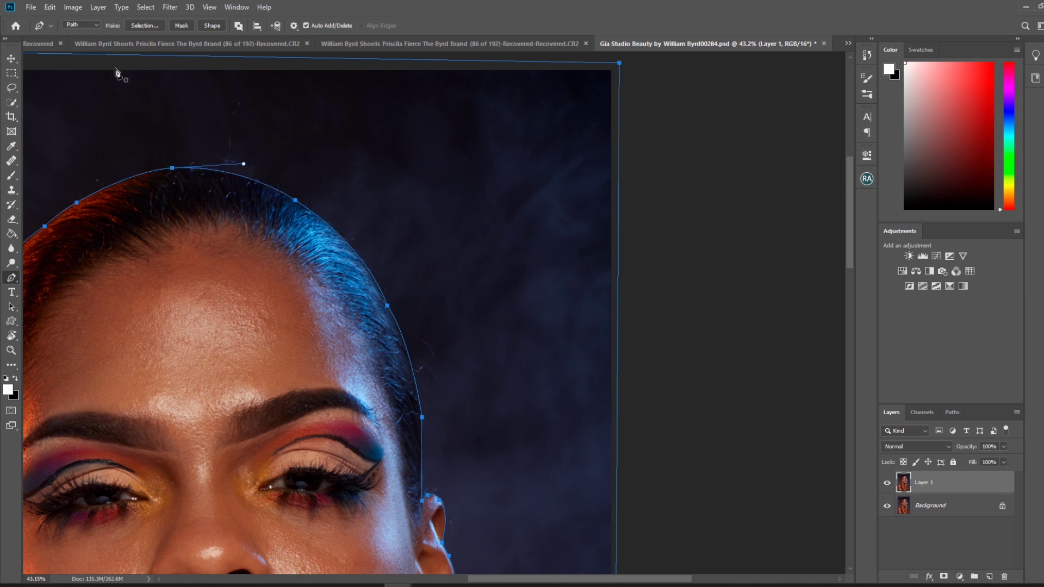
- Convert the closed path into an active selection of the backdrop
right_click(116, 70)
click(206, 133)
key(Return)
key(s)
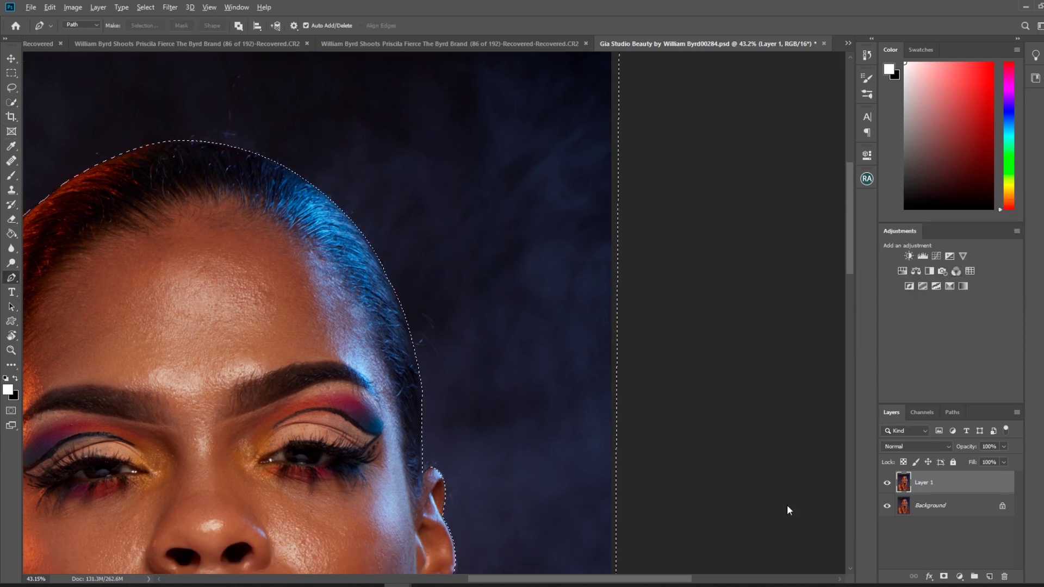
key(ctrl+0)
- On a new layer, clone backdrop texture right of the head, sampling Current & Below with a 600 brush
key(ctrl+shift+alt+n)
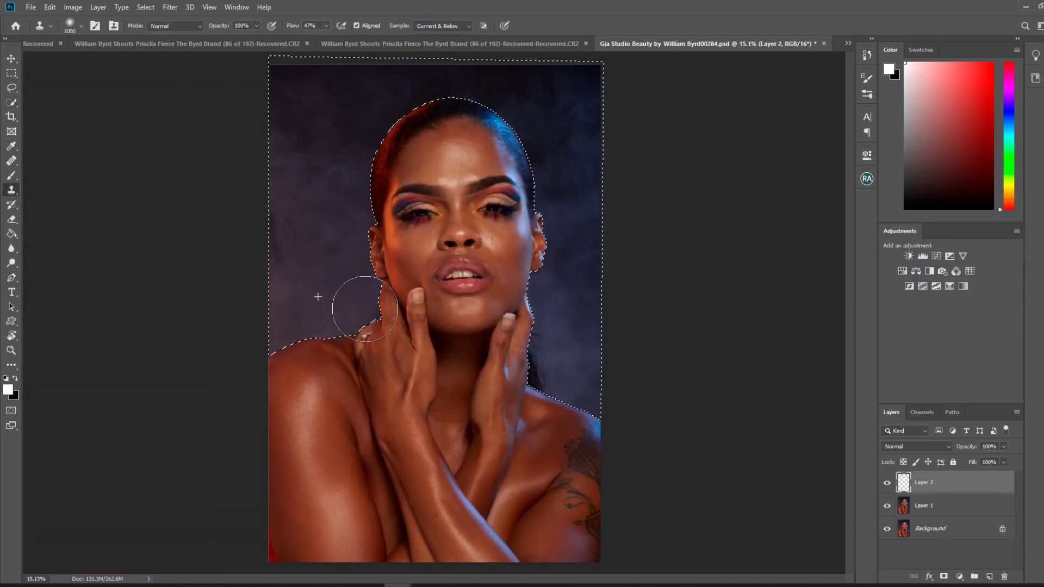
click(443, 25)
click(437, 47)
alt+click(561, 308)
key(bracketleft)
key(bracketleft)
key(bracketleft)
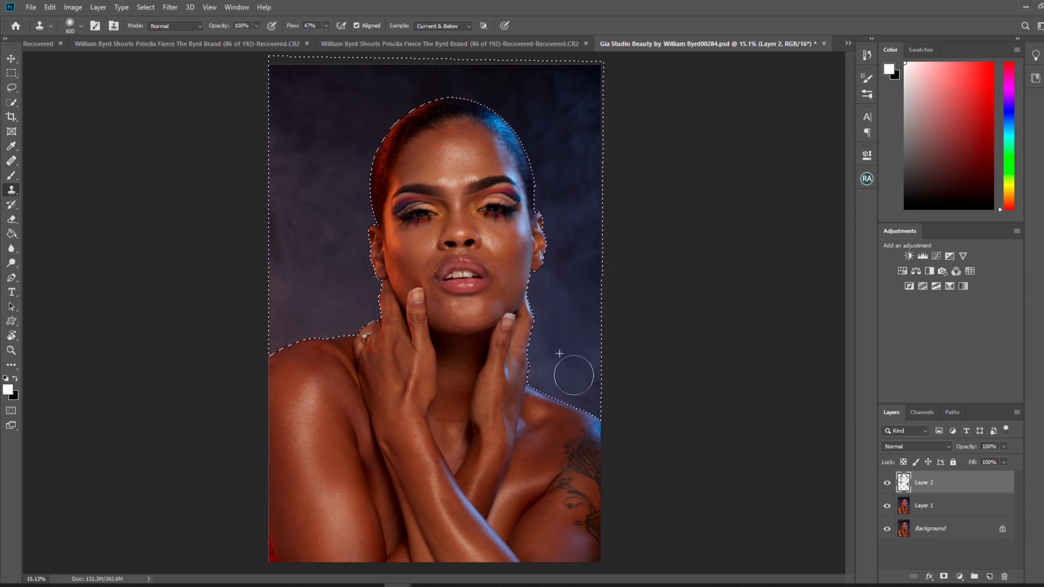
drag(565, 440, 542, 208)
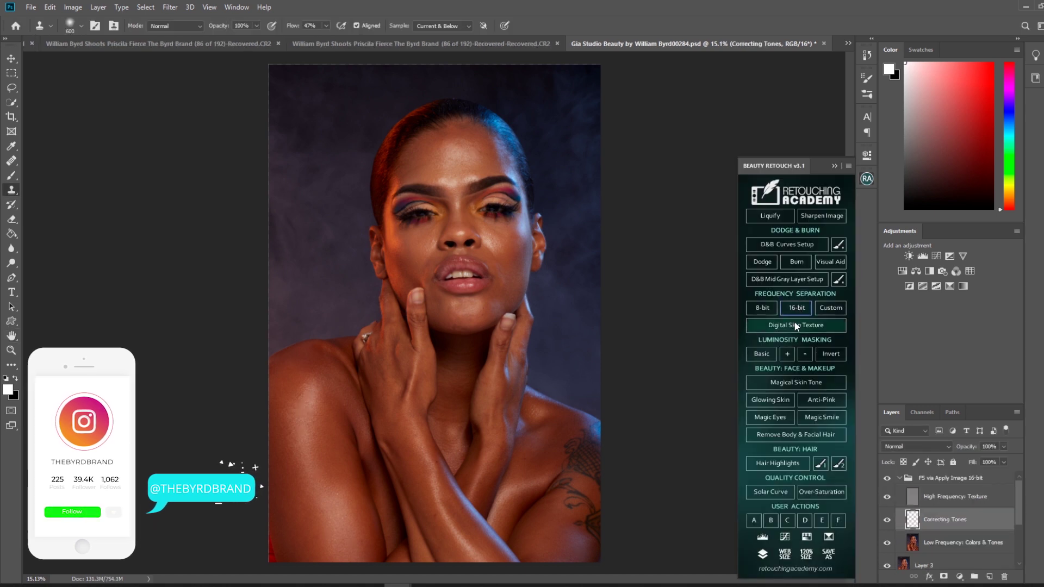
- Duplicate Low Frequency: Colors & Tones and blend its skin tones with a 150–400 Mixer Brush
click(795, 325)
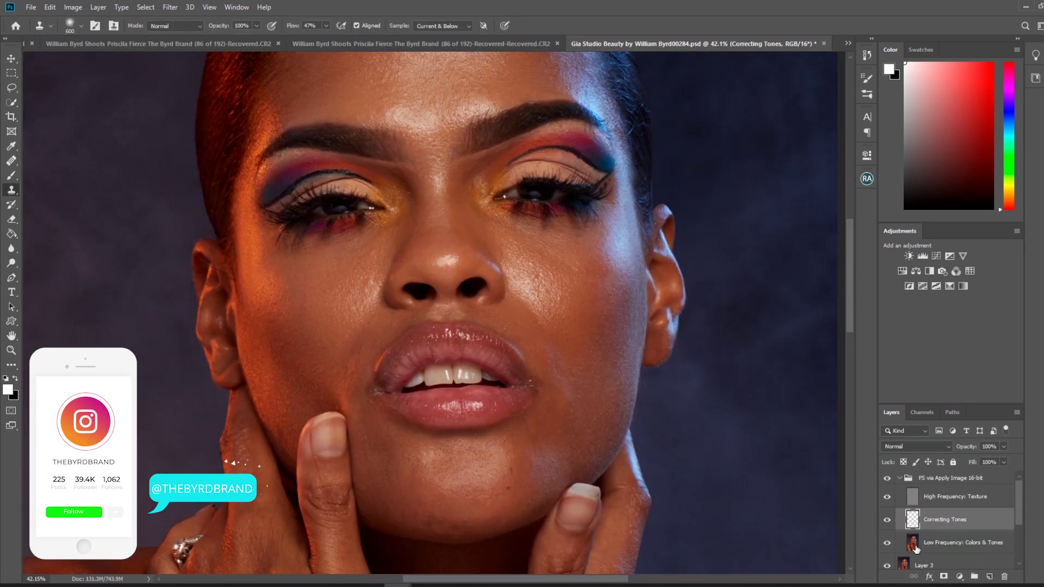
key(bracketright)
key(bracketright)
key(bracketright)
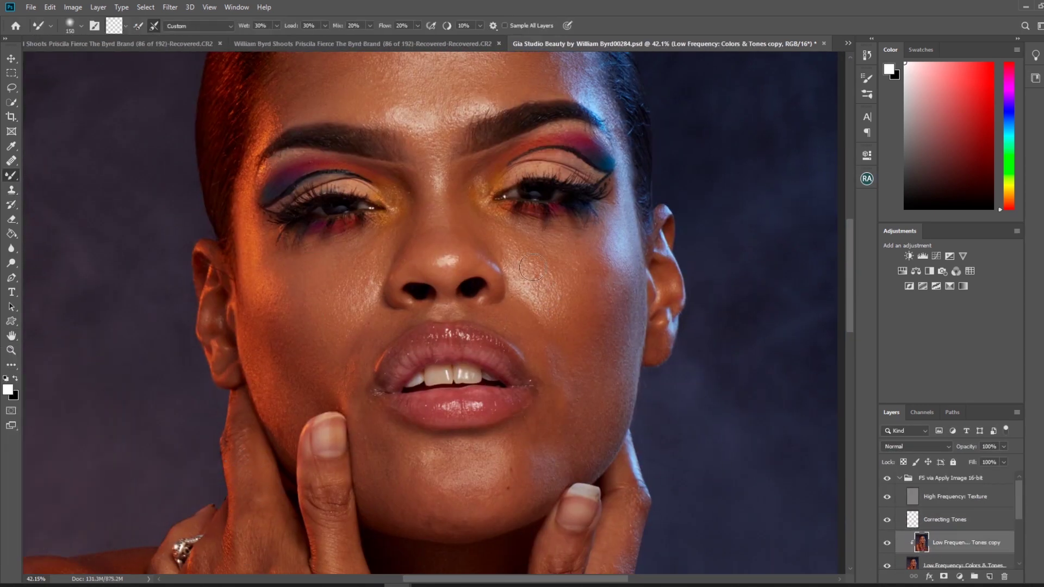
key(bracketright)
scroll(397, 237, up, 3)
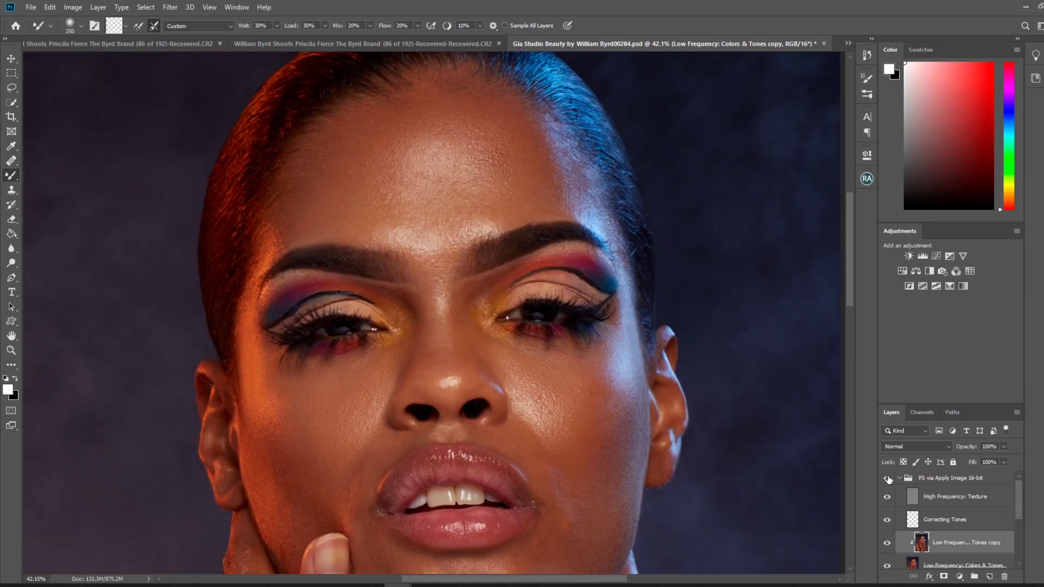
key(bracketleft)
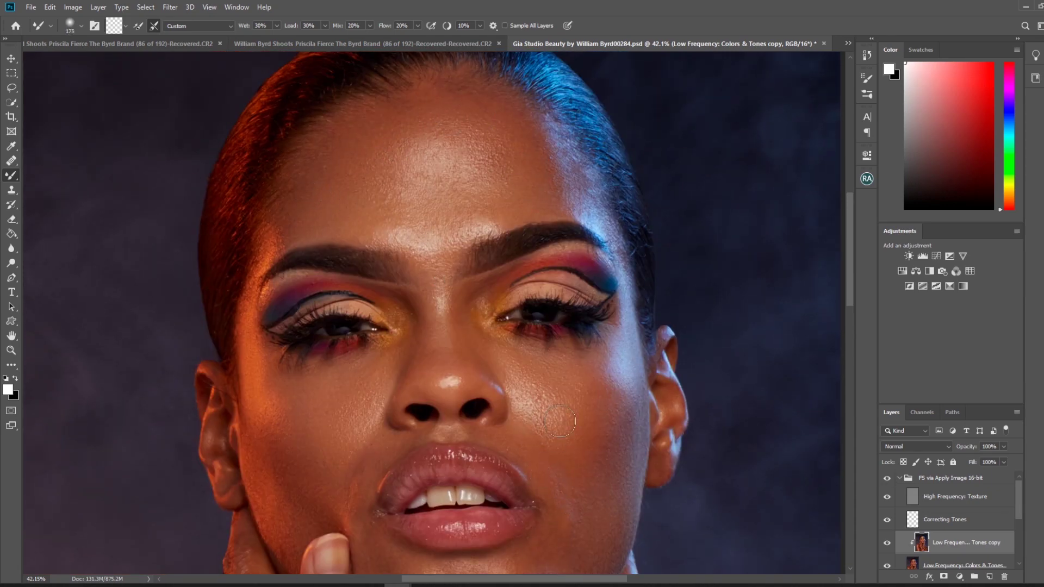
key(ctrl+0)
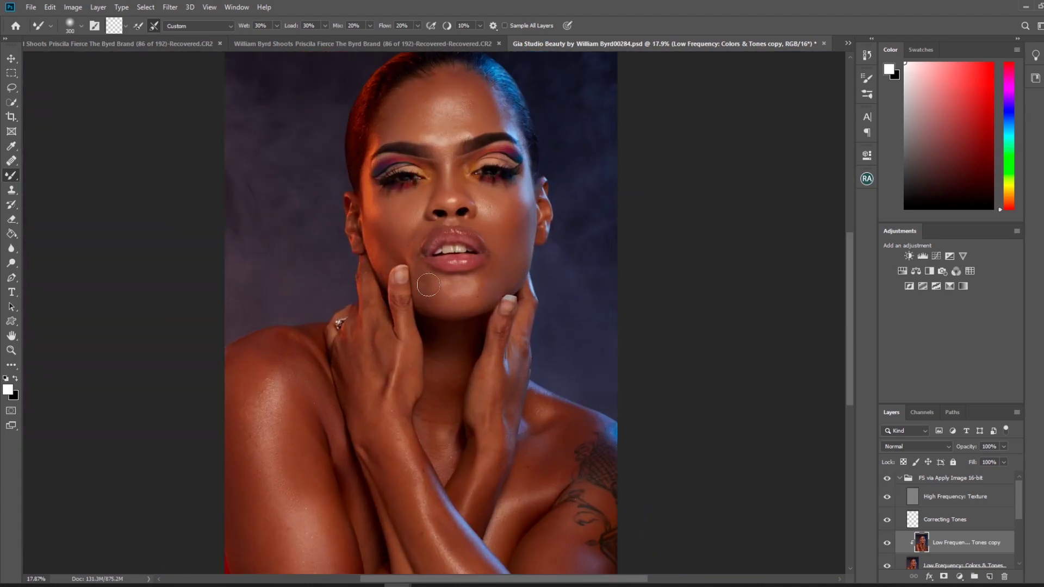
key(bracketright)
click(955, 496)
- Clone out forehead, nose and chin blemishes on the High Frequency: Texture layer
scroll(451, 217, up, 5)
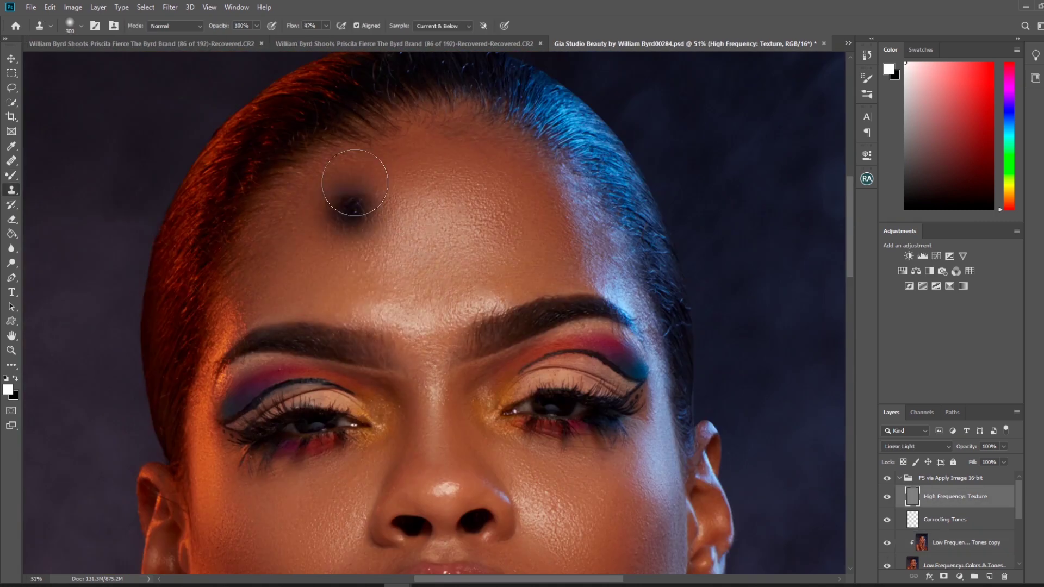
key(s)
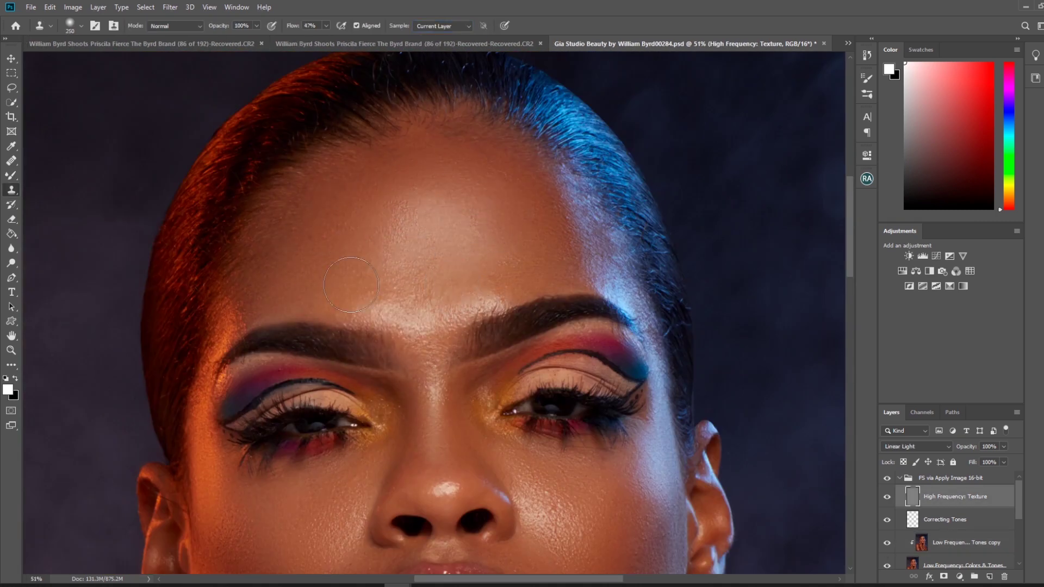
key(b)
key(alt+bracketleft)
key(alt+bracketleft)
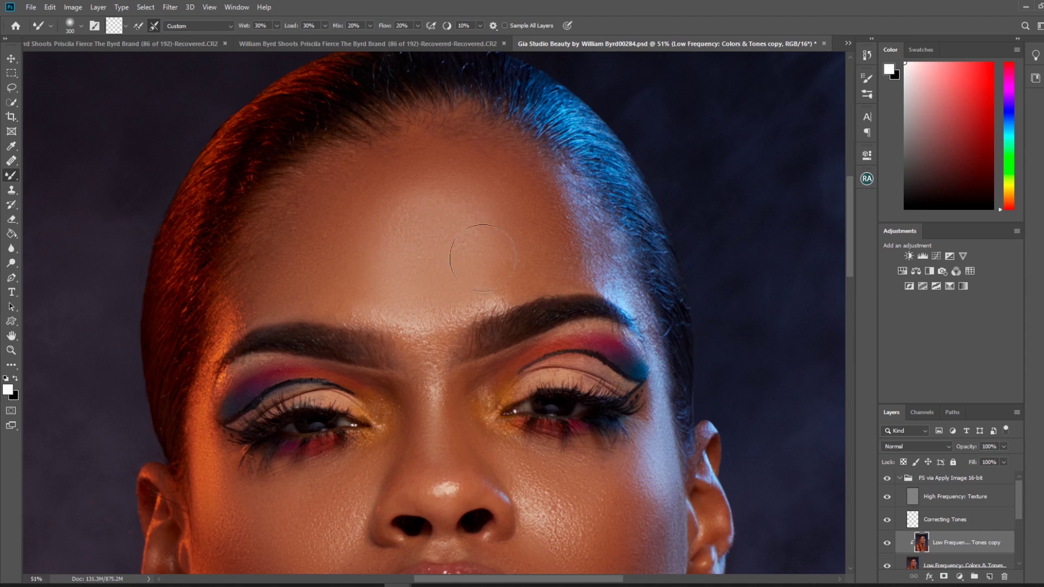
key(s)
key(alt+bracketright)
key(alt+bracketright)
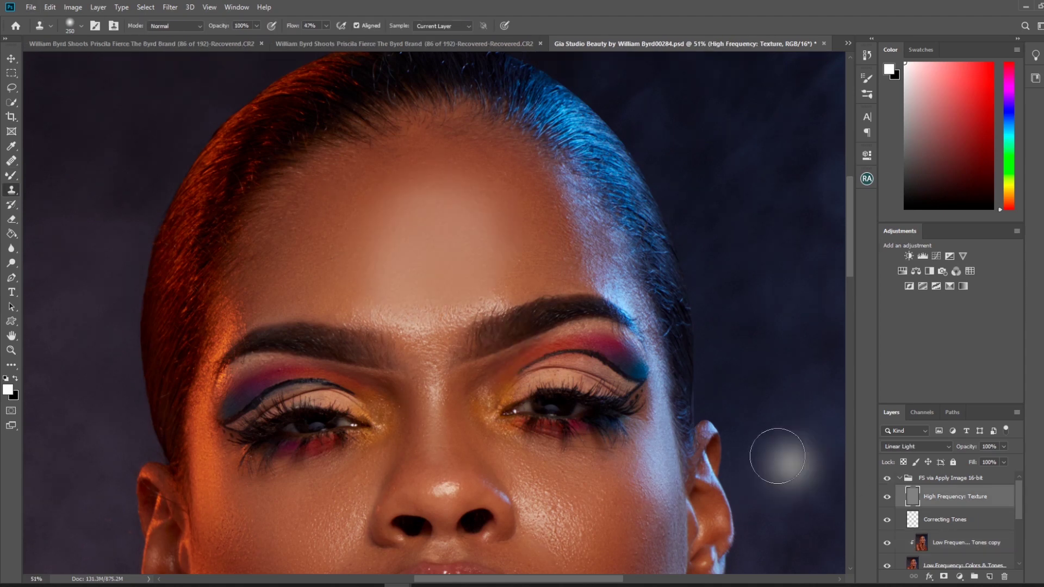
scroll(653, 413, up, 3)
key(bracketleft)
key(bracketleft)
key(bracketleft)
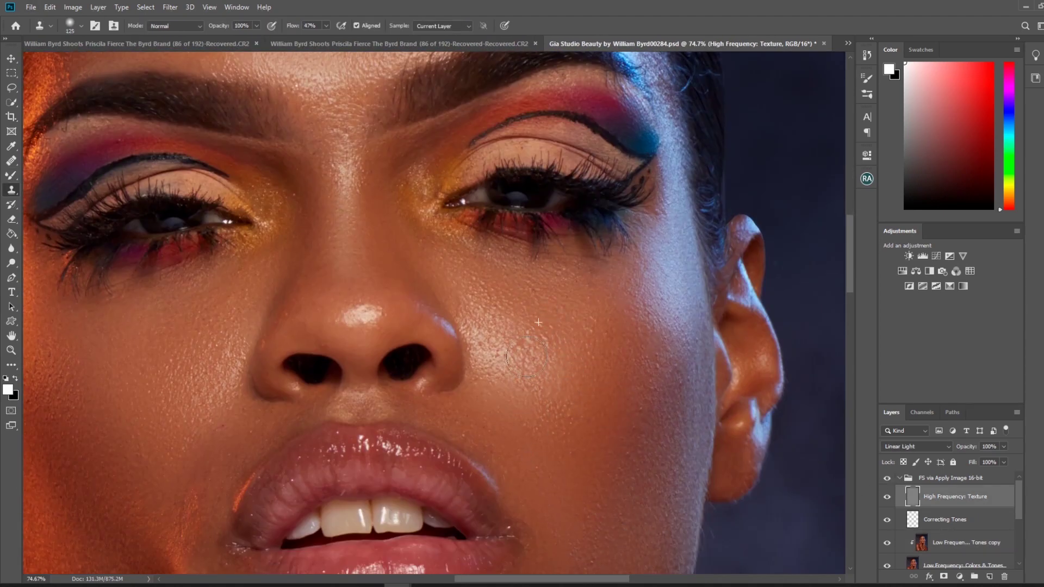
key(ctrl+0)
scroll(517, 221, up, 3)
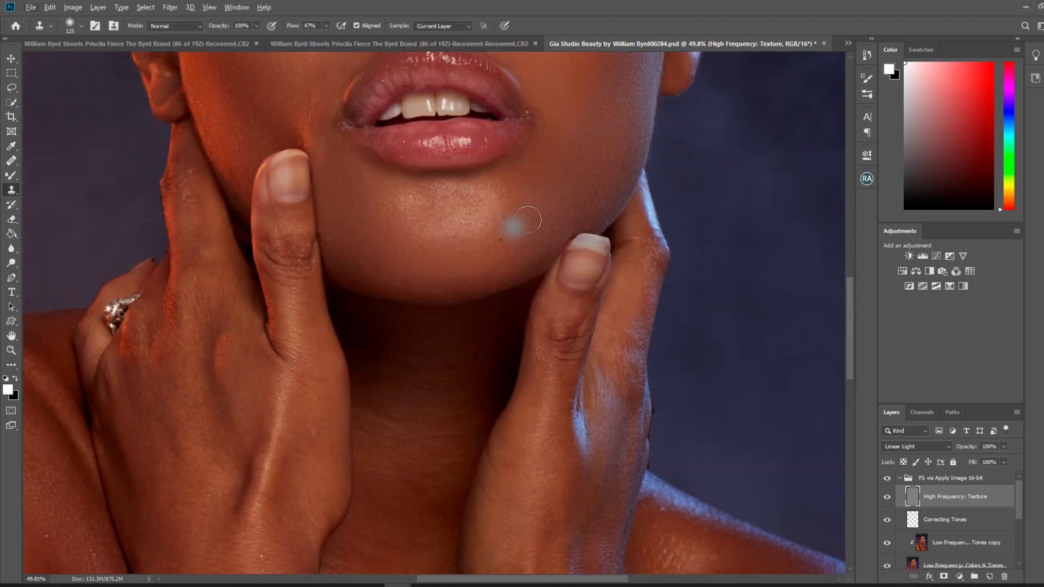
scroll(552, 134, up, 5)
scroll(553, 135, up, 5)
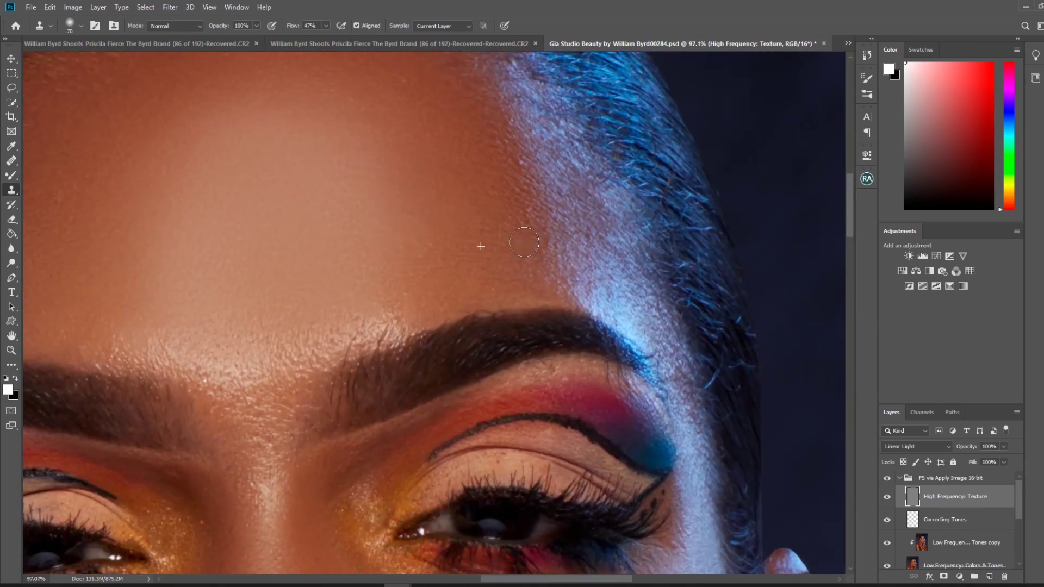
- Lasso the forehead on the Low Frequency copy with a 35 px feather
key(ctrl+0)
key(alt+bracketleft)
key(alt+bracketleft)
key(l)
drag(425, 178, 429, 202)
- Blend skin tones over the forehead, hand, neck and shoulders with a 100–300 Mixer Brush
key(b)
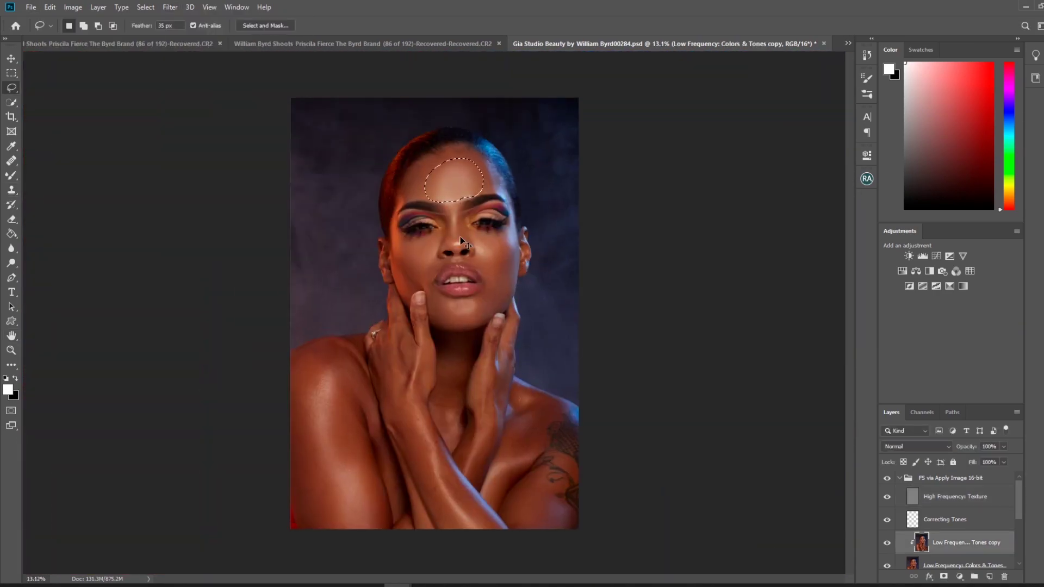
key(bracketleft)
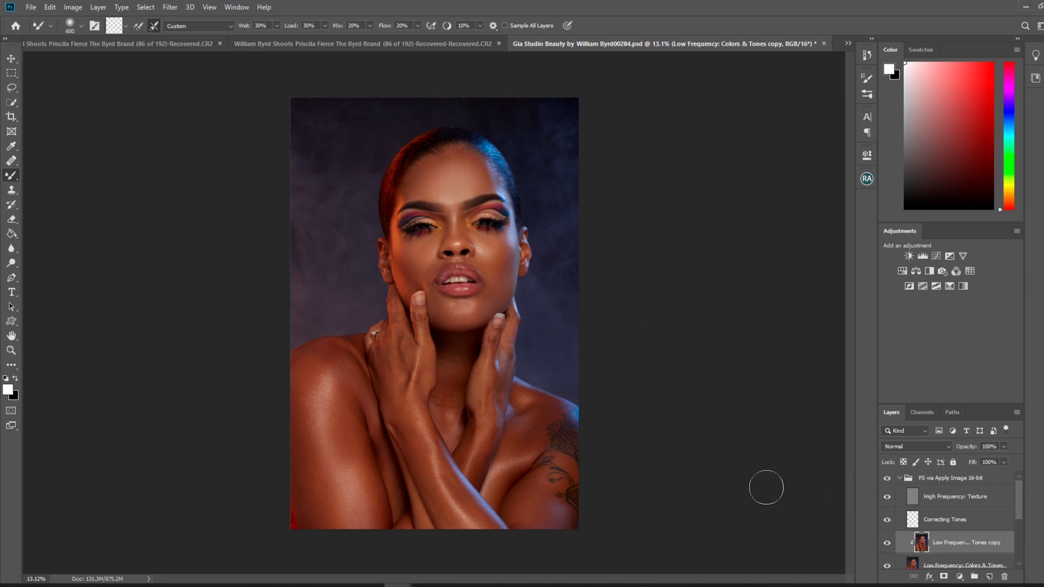
scroll(476, 303, up, 3)
scroll(476, 302, down, 2)
key(bracketleft)
key(bracketleft)
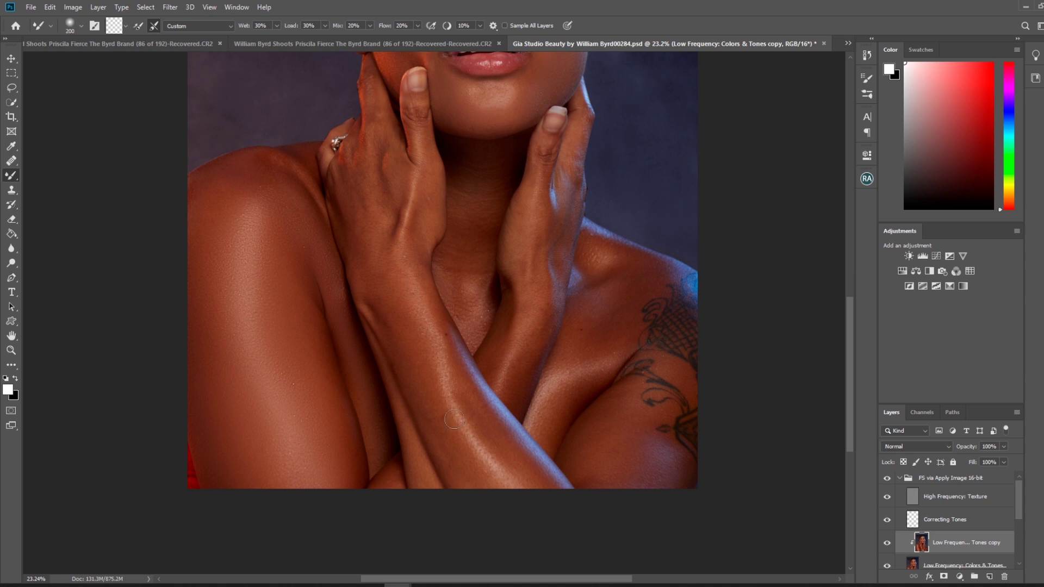
key(bracketleft)
key(bracketleft)
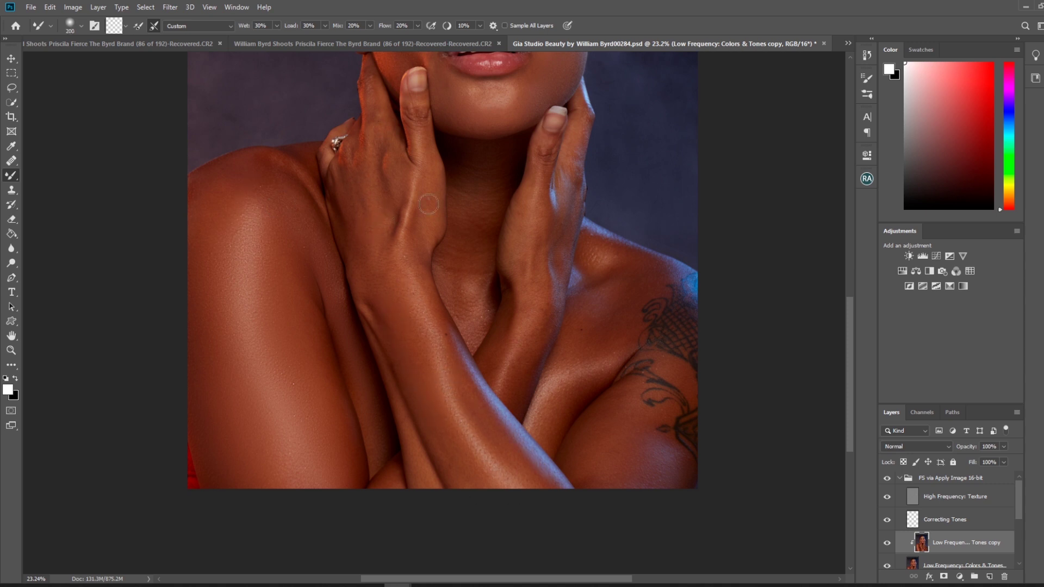
key(bracketleft)
drag(595, 393, 505, 365)
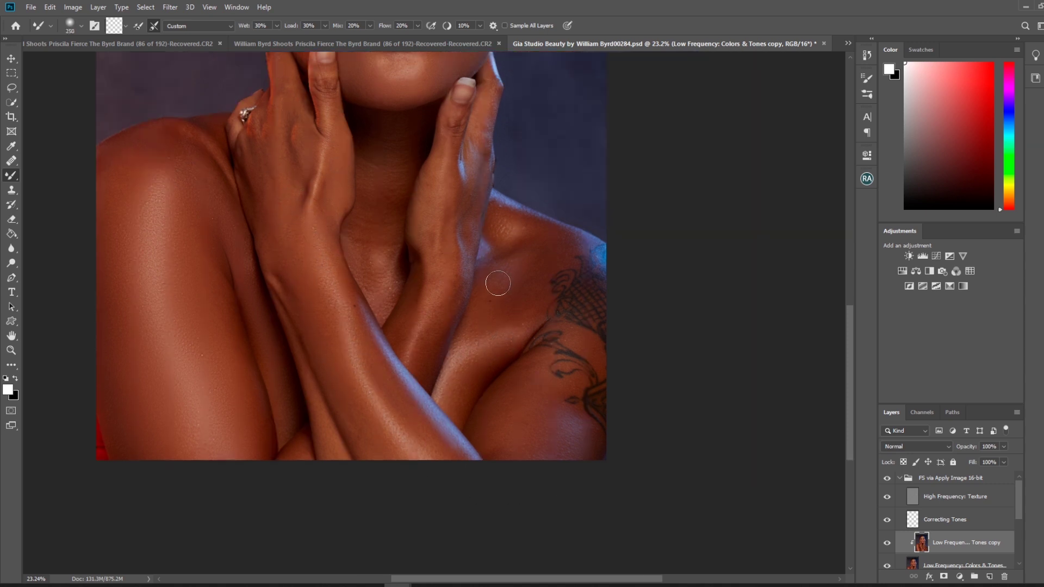
key(bracketleft)
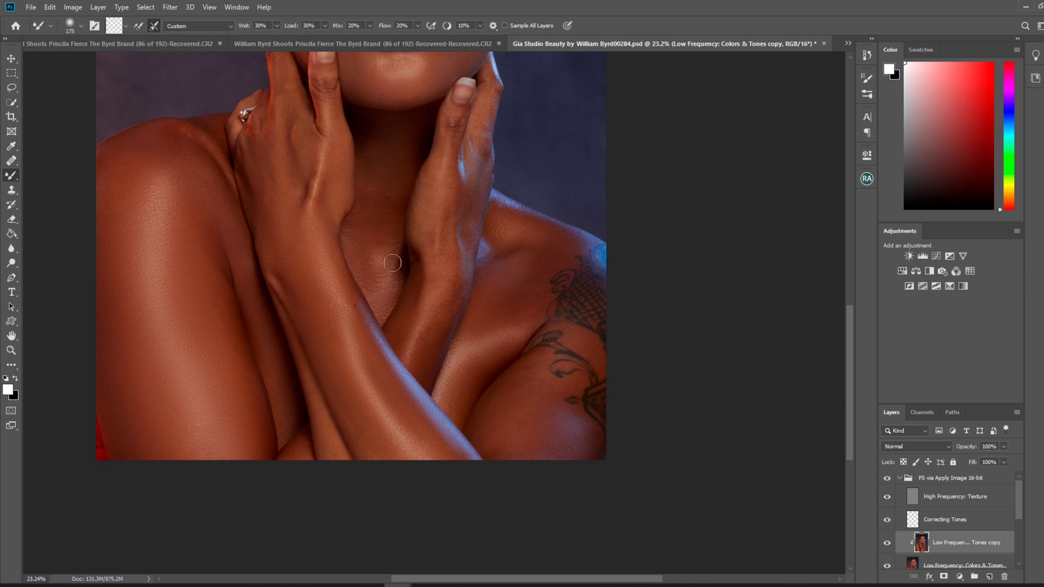
scroll(392, 263, down, 3)
key(bracketright)
scroll(518, 262, up, 2)
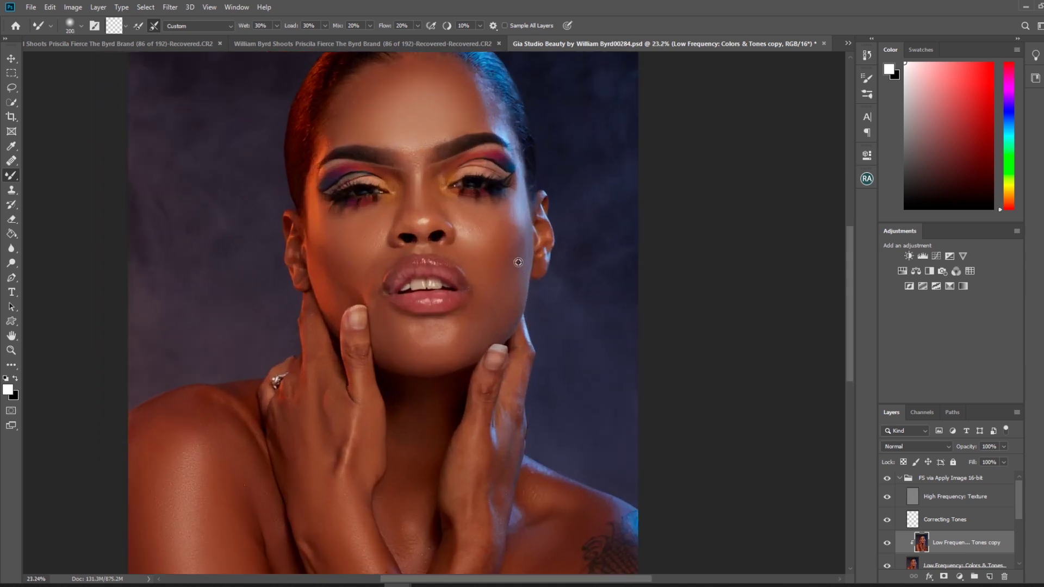
scroll(514, 263, up, 3)
- Lasso and smooth the chin, then return to the High Frequency: Texture layer for cloning
key(s)
key(alt+bracketright)
key(alt+bracketright)
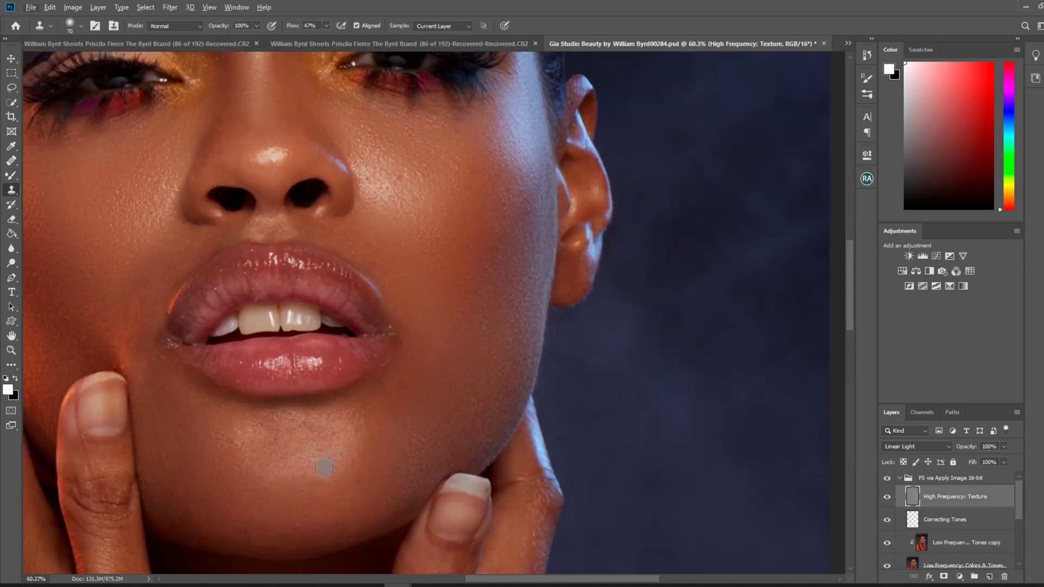
key(alt+bracketleft)
key(alt+bracketleft)
key(l)
drag(234, 416, 231, 419)
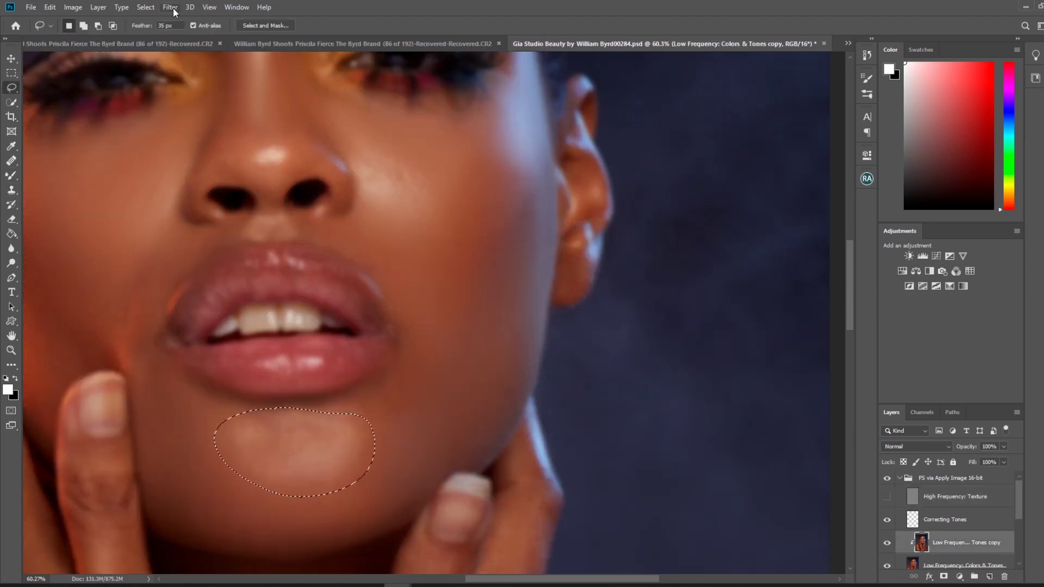
key(ctrl+d)
click(906, 497)
key(s)
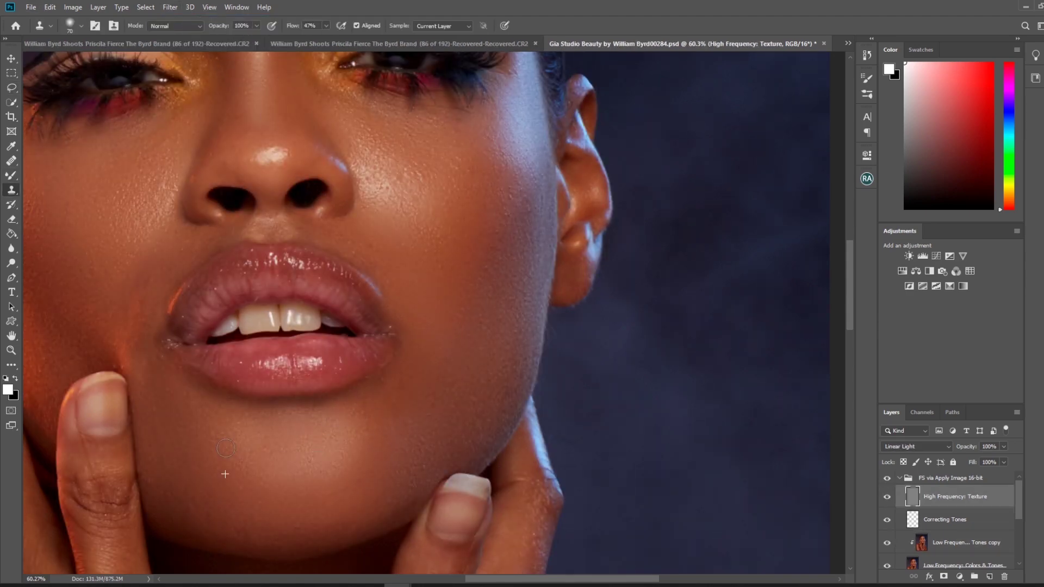
scroll(226, 448, down, 3)
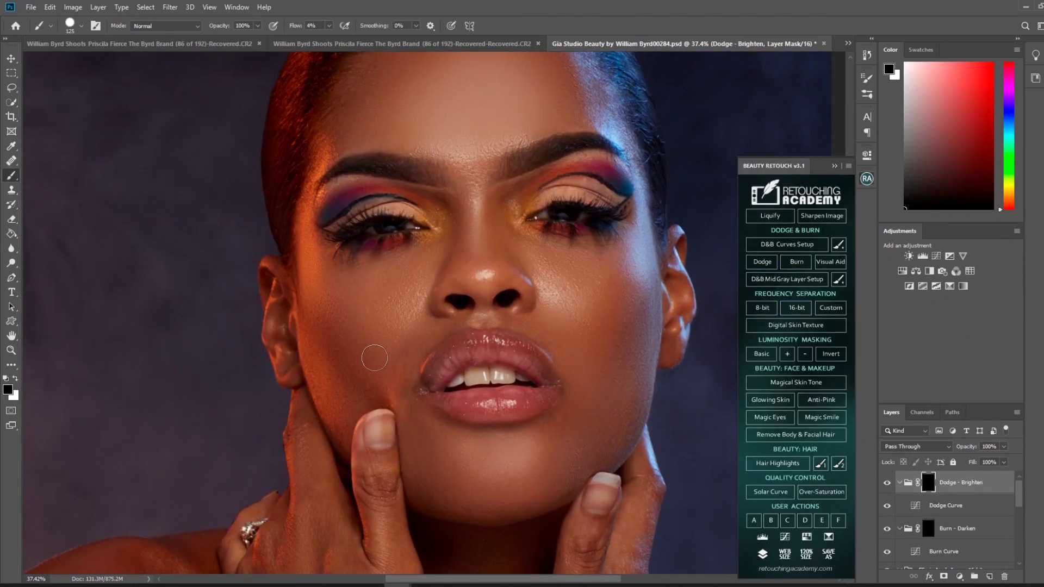
- Paint white at 2% flow to dodge the hairline and face side and burn around the eye makeup
key(x)
right_click(411, 304)
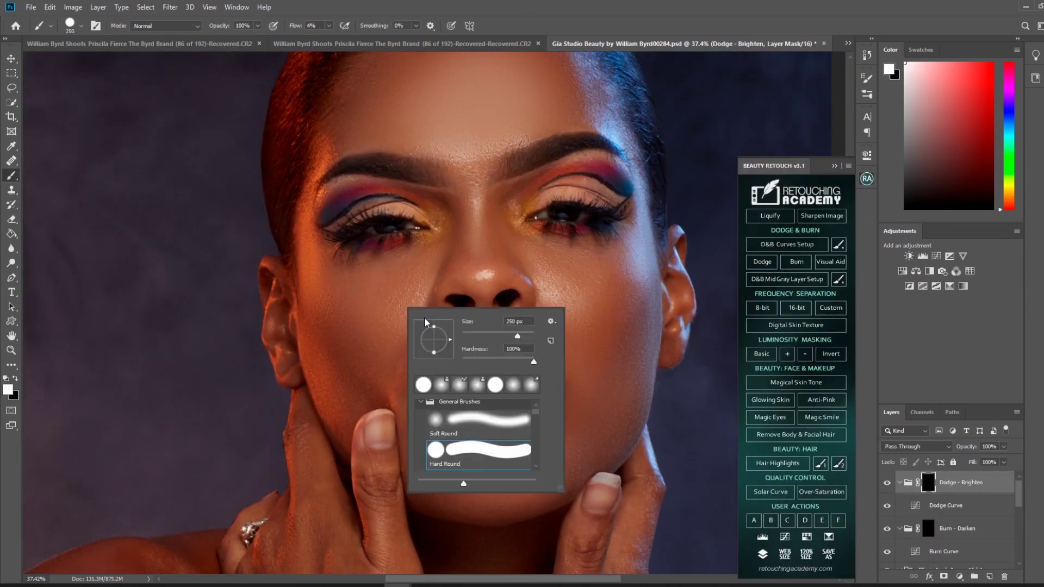
key(Return)
key(shift+0)
key(shift+2)
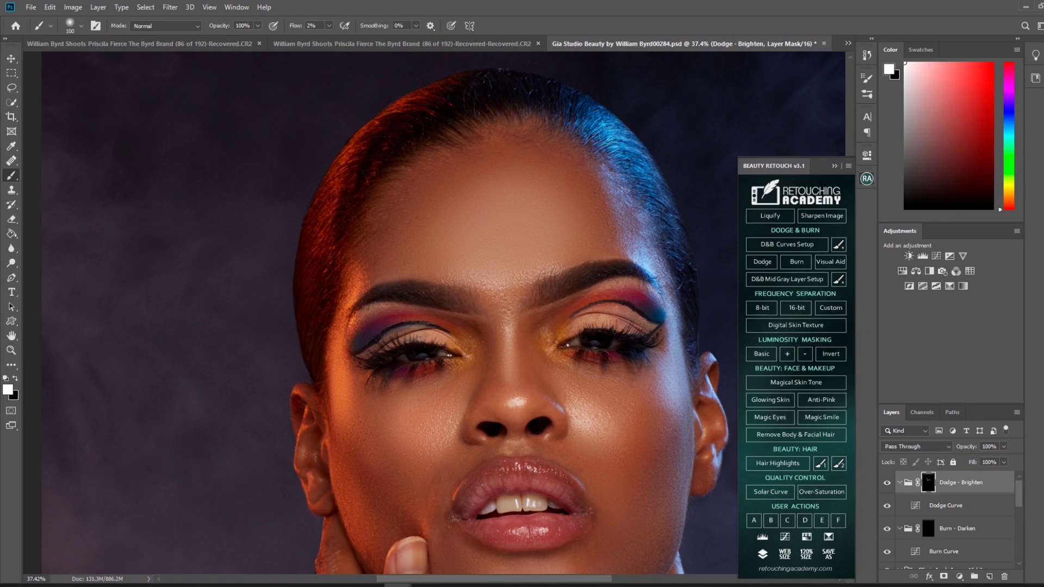
key(bracketright)
drag(607, 135, 674, 380)
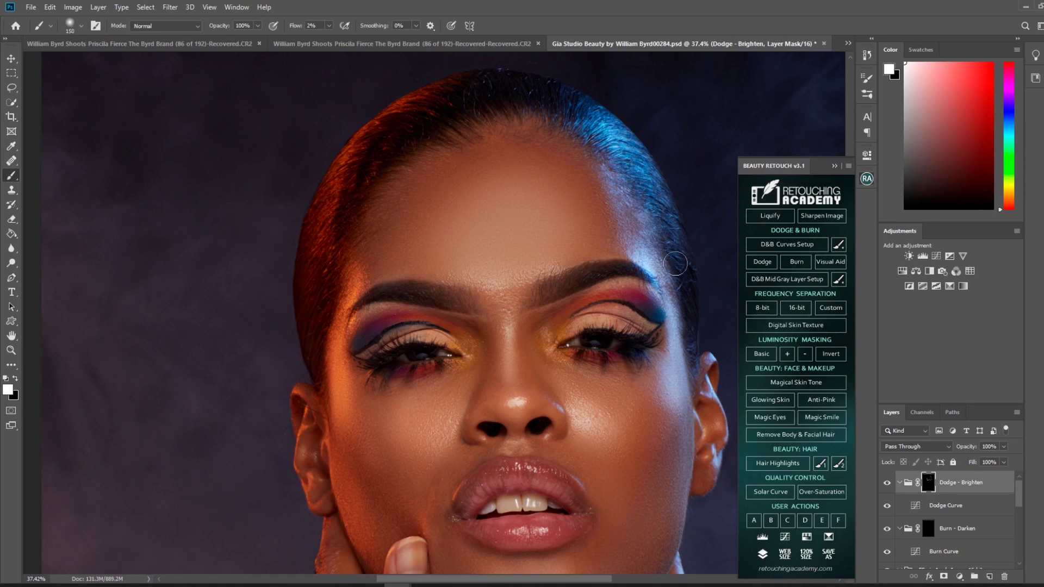
key(alt+bracketleft)
key(bracketright)
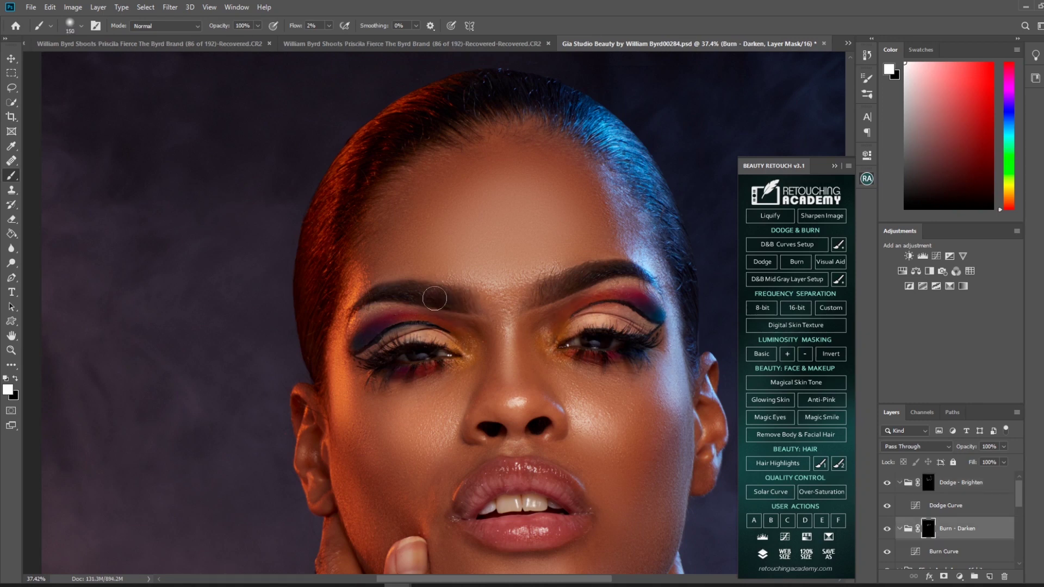
drag(377, 327, 598, 267)
- Group the dodge and burn layers into Group 1, then dodge the arm and burn the arm and shoulder
key(ctrl+g)
key(alt+bracketright)
key(bracketright)
key(bracketright)
key(bracketright)
key(bracketleft)
key(bracketleft)
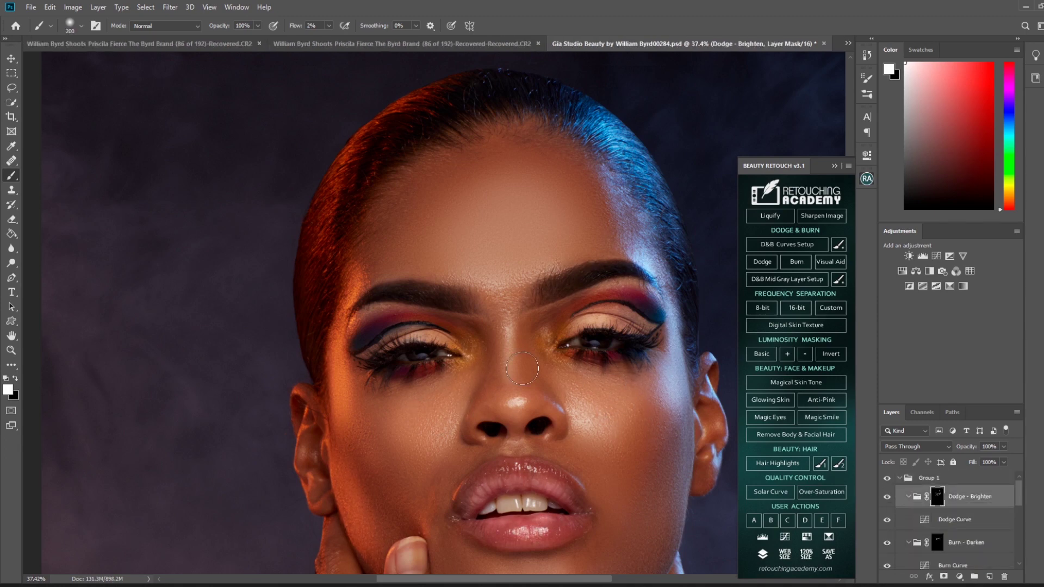
key(ctrl+0)
key(bracketright)
key(bracketright)
key(bracketright)
drag(307, 513, 307, 549)
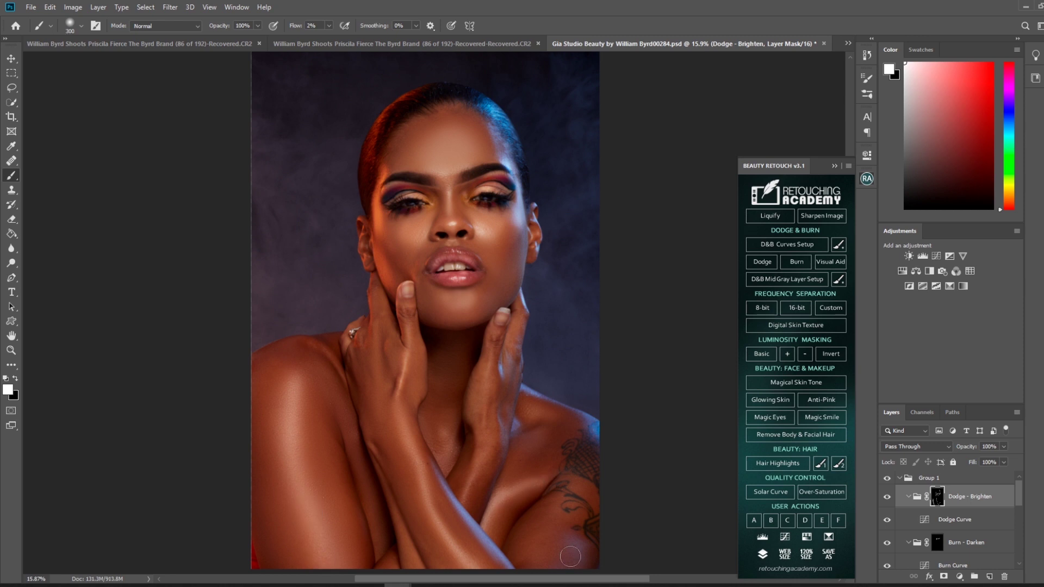
key(bracketleft)
key(bracketleft)
key(bracketleft)
key(alt+bracketleft)
key(alt+bracketleft)
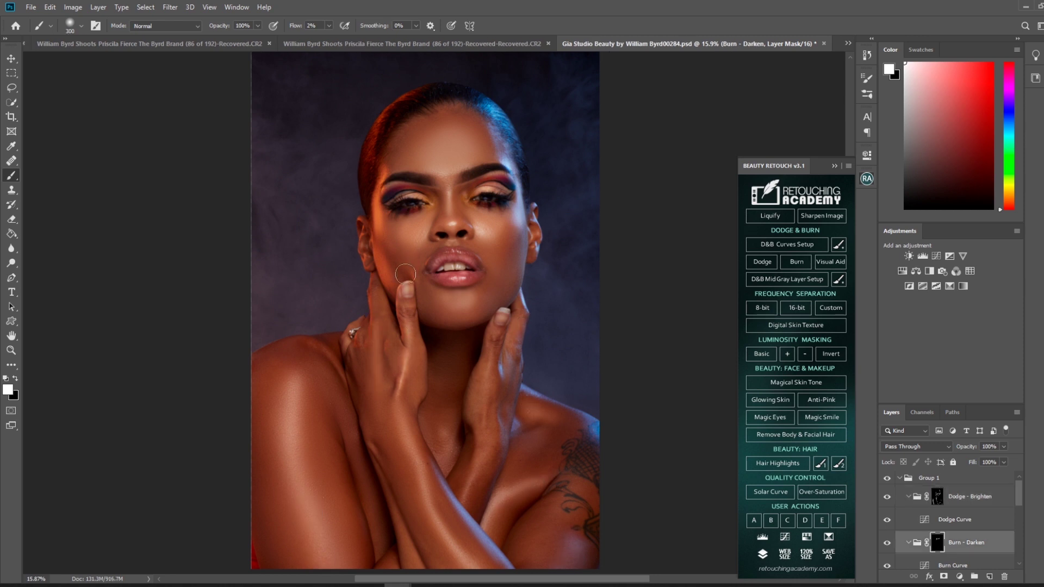
key(bracketright)
key(bracketright)
key(bracketright)
drag(328, 478, 544, 403)
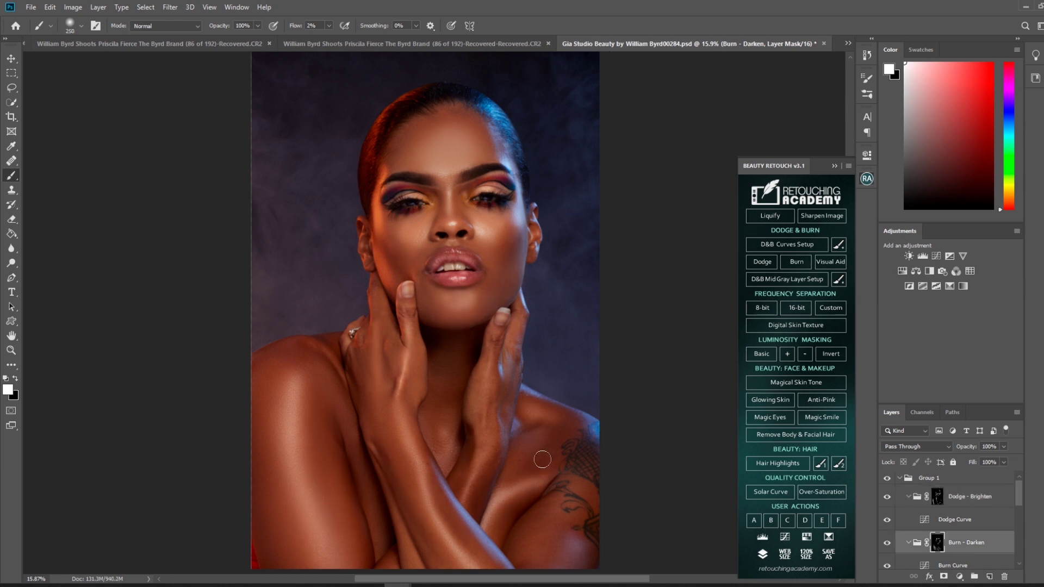
key(bracketleft)
key(bracketleft)
key(alt+bracketright)
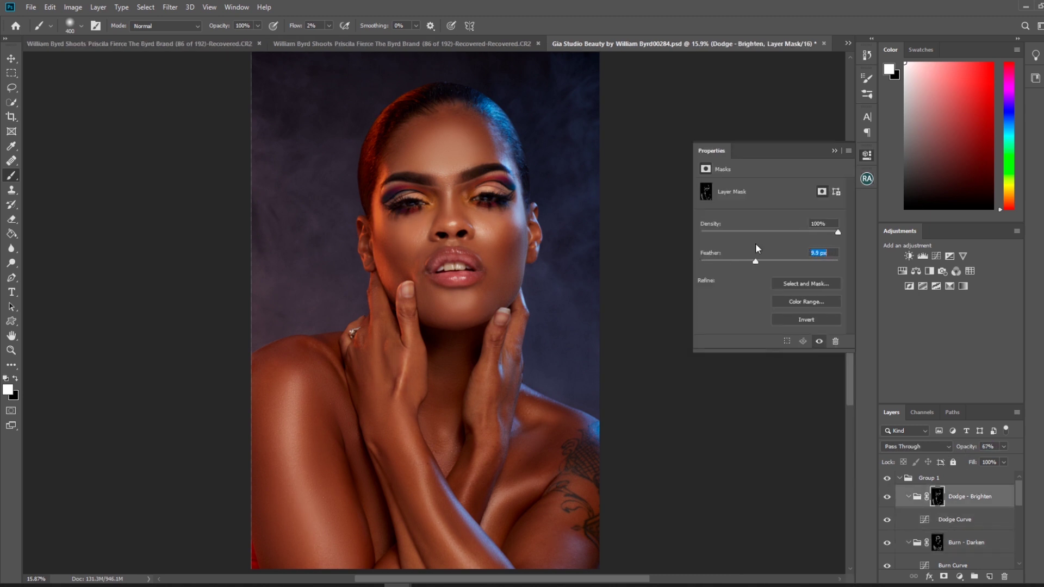
- Stamp visible layers into Layer 4, desaturate a copy and apply a High Pass filter
key(ctrl+alt+shift+e)
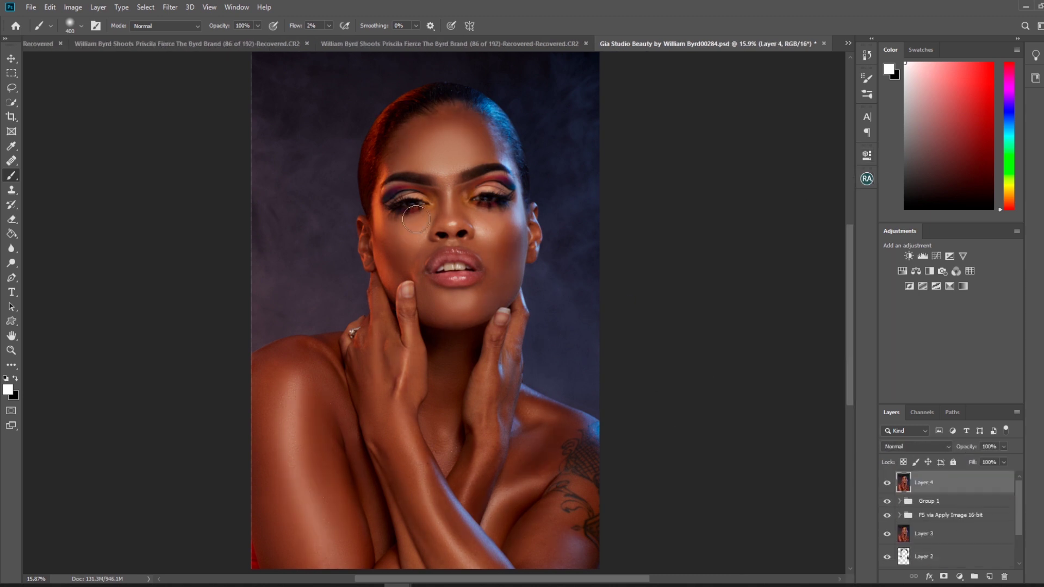
key(ctrl+shift+x)
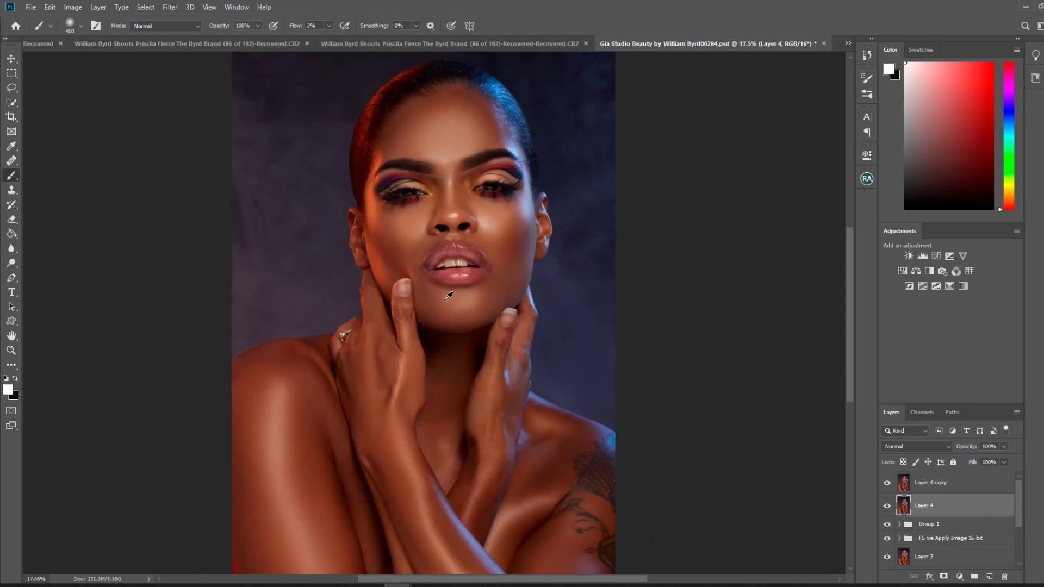
click(170, 7)
click(337, 133)
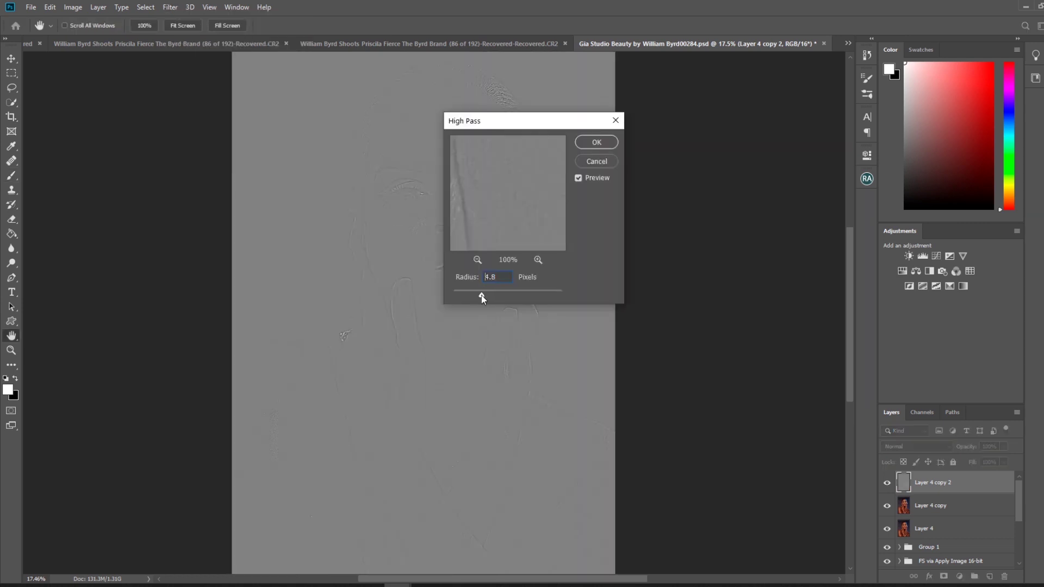
click(597, 142)
click(915, 446)
- Set the High Pass copy to Soft Light and add a Black & White adjustment layer
key(b)
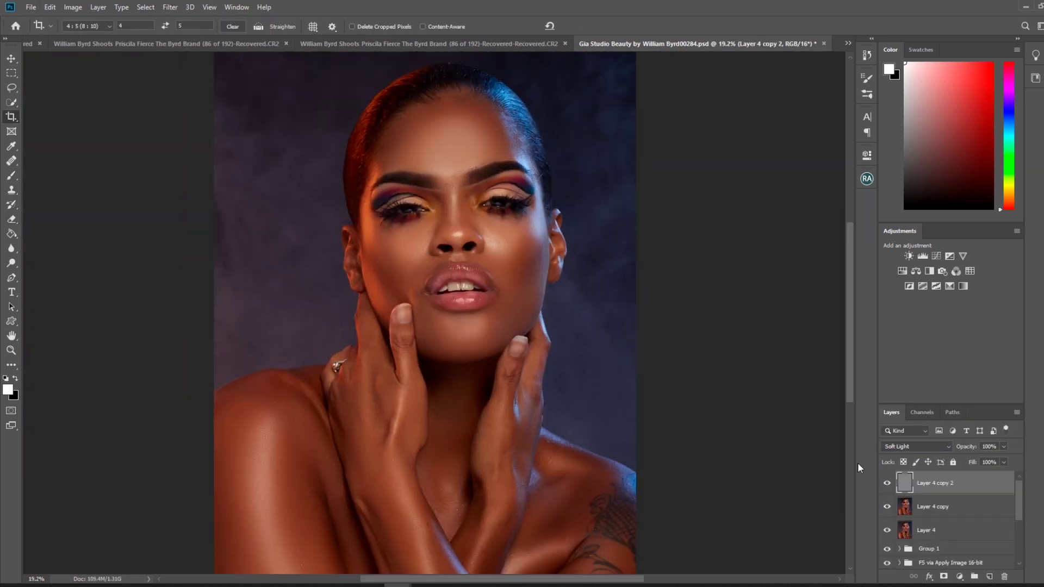
click(929, 271)
click(916, 446)
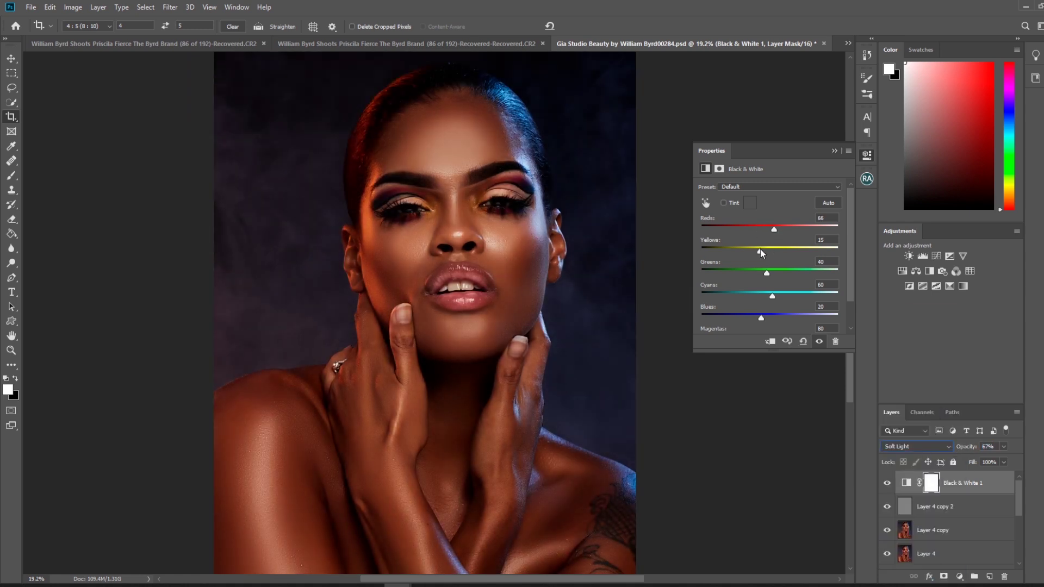
- Lower the Black & White 1 layer to 31% opacity and toggle it to compare
drag(969, 447, 953, 448)
click(887, 483)
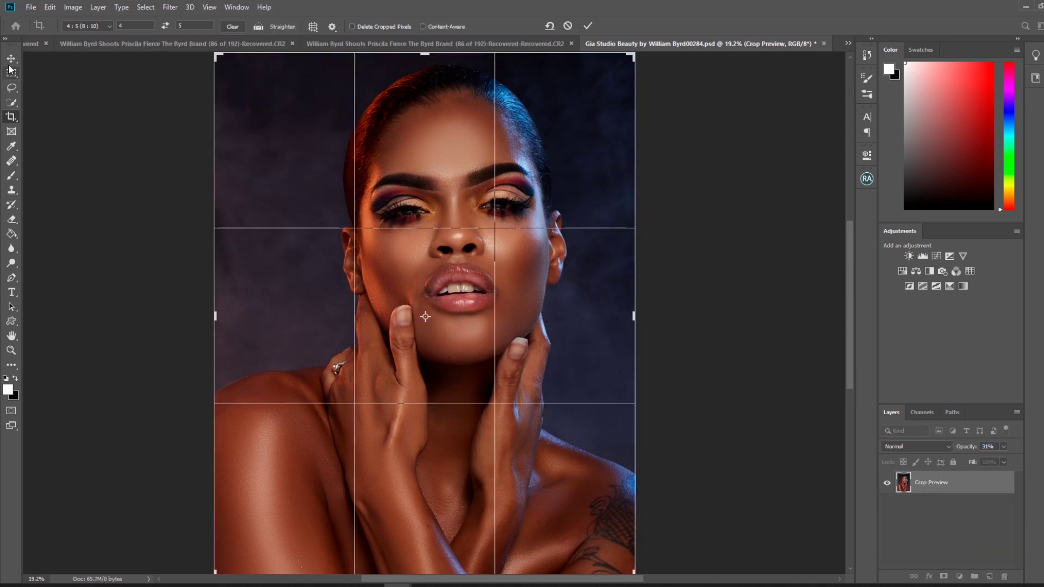
scroll(446, 177, up, 2)
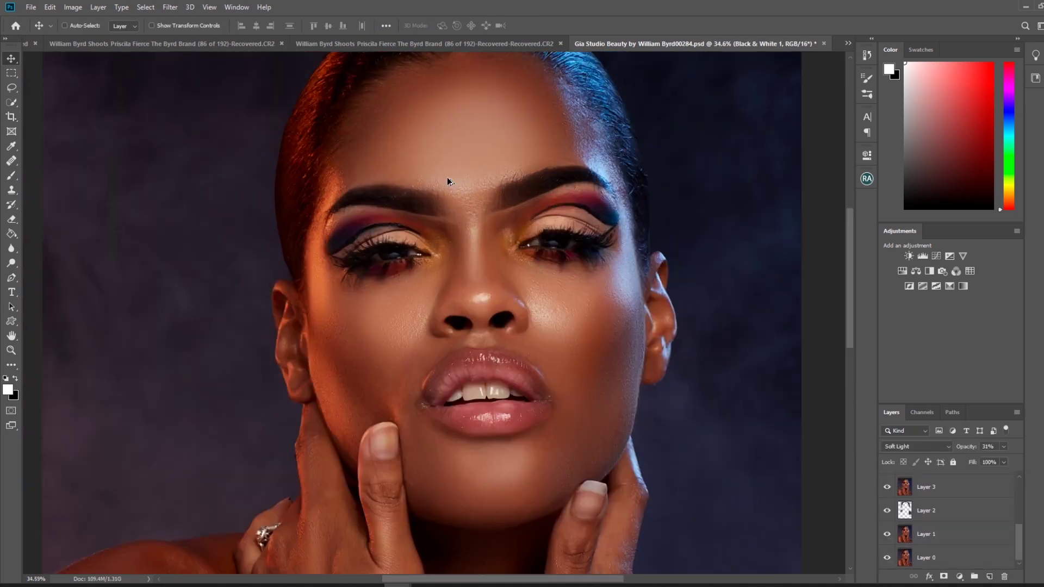
- Stamp all visible layers into a merged Layer 5 and open the Camera Raw Filter
scroll(447, 177, up, 2)
scroll(447, 177, up, 2)
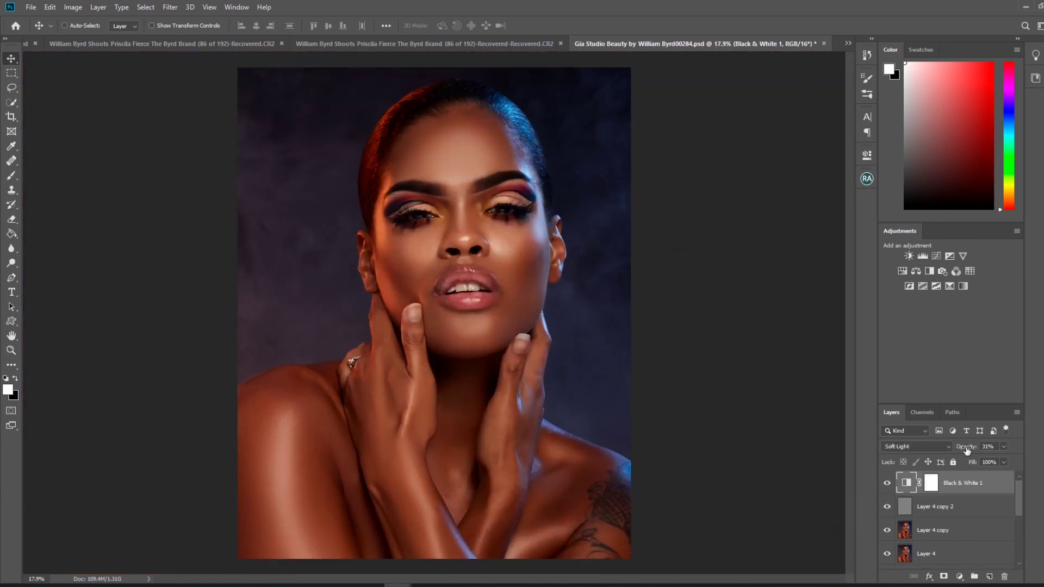
key(ctrl+shift+alt+e)
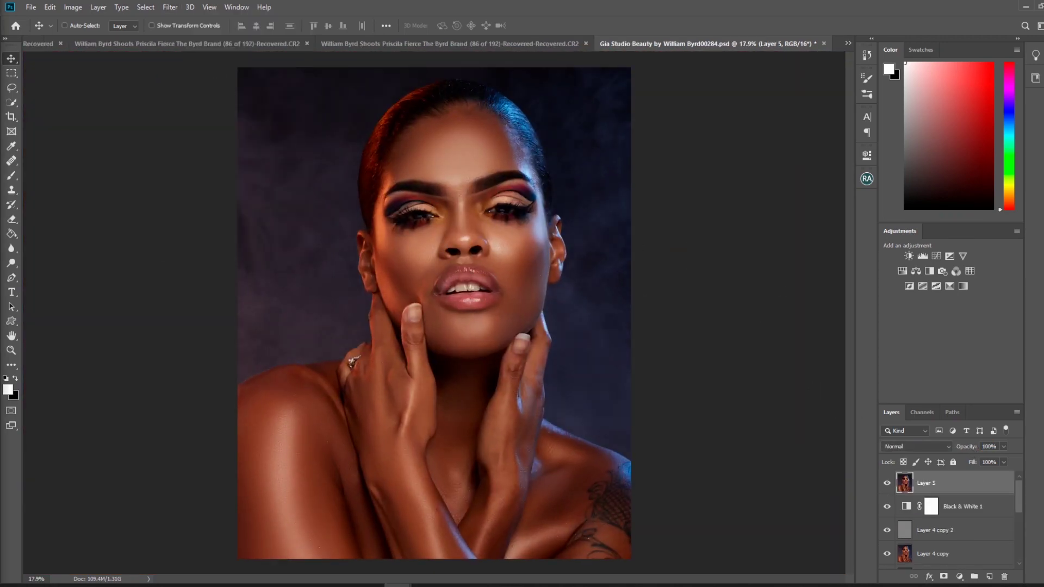
key(ctrl+shift+a)
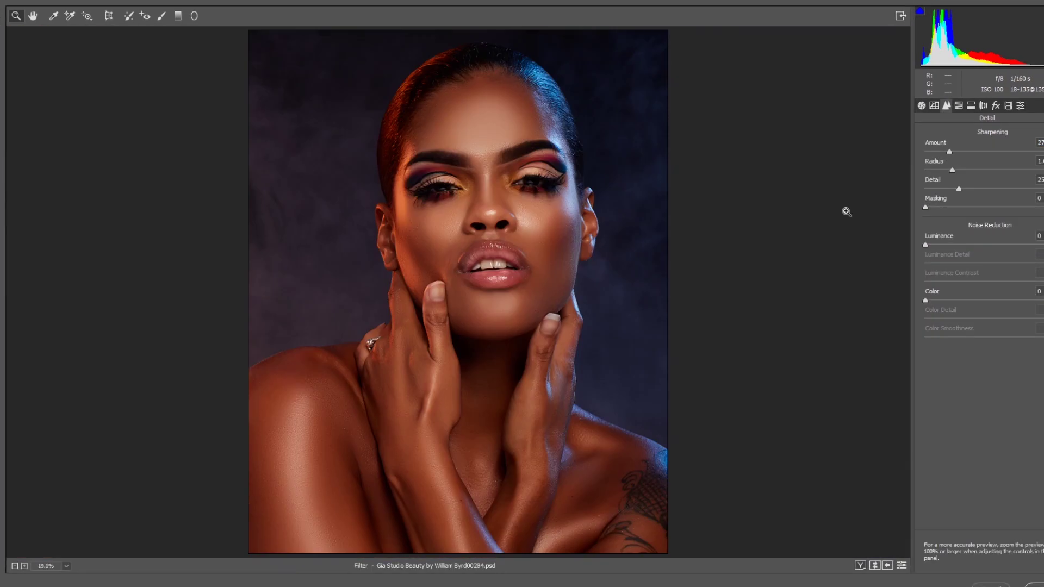
- Grade Layer 5 in Camera Raw with raised Highlights, Shadows, Dehaze, Vibrance, Contrast and HSL hue shifts
click(920, 105)
drag(991, 304, 1003, 286)
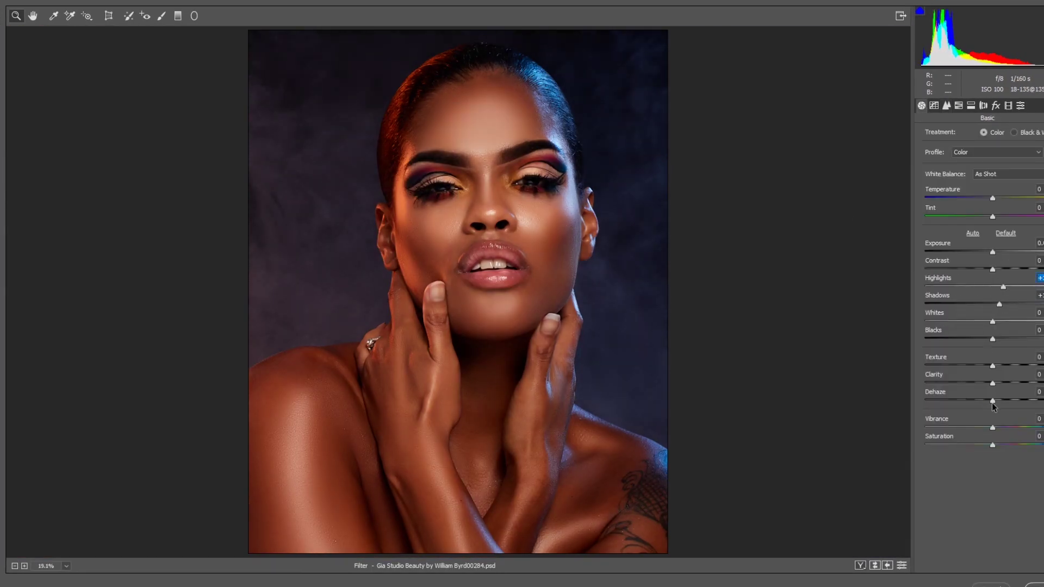
drag(992, 401, 998, 427)
key(q)
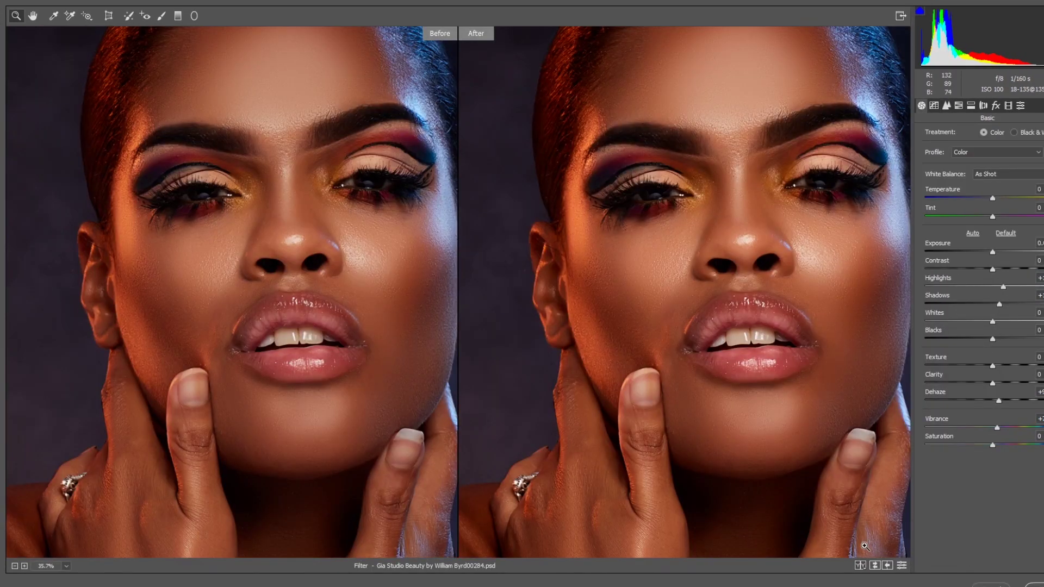
click(958, 105)
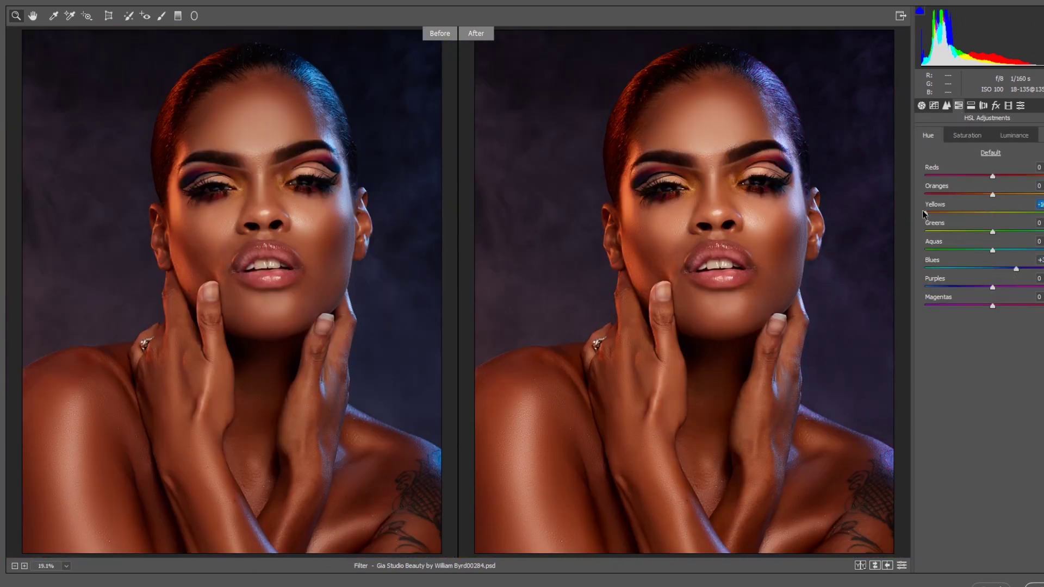
click(967, 135)
click(1013, 134)
key(ctrl+alt+1)
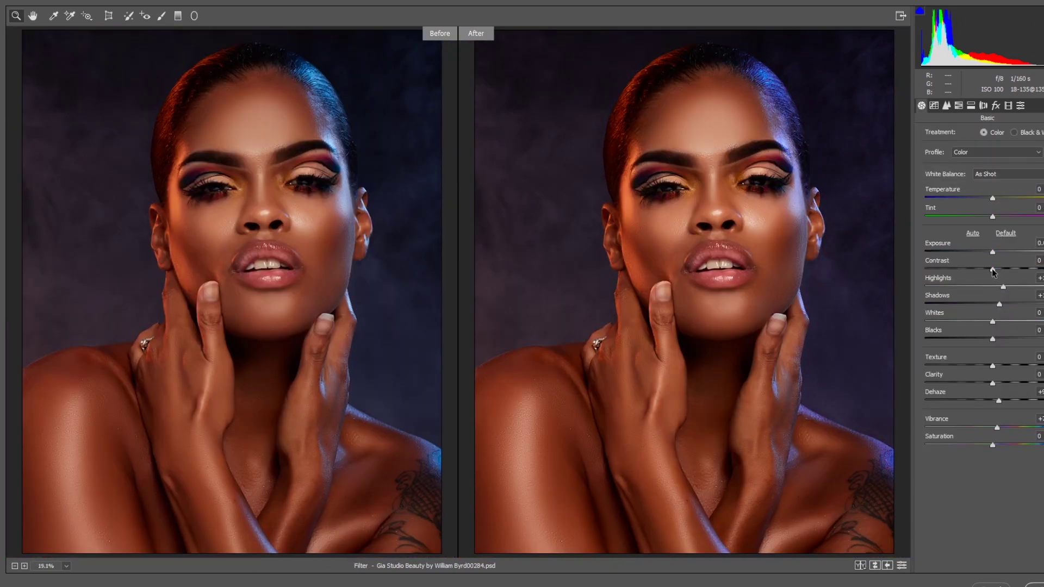
drag(992, 270, 1000, 270)
key(Return)
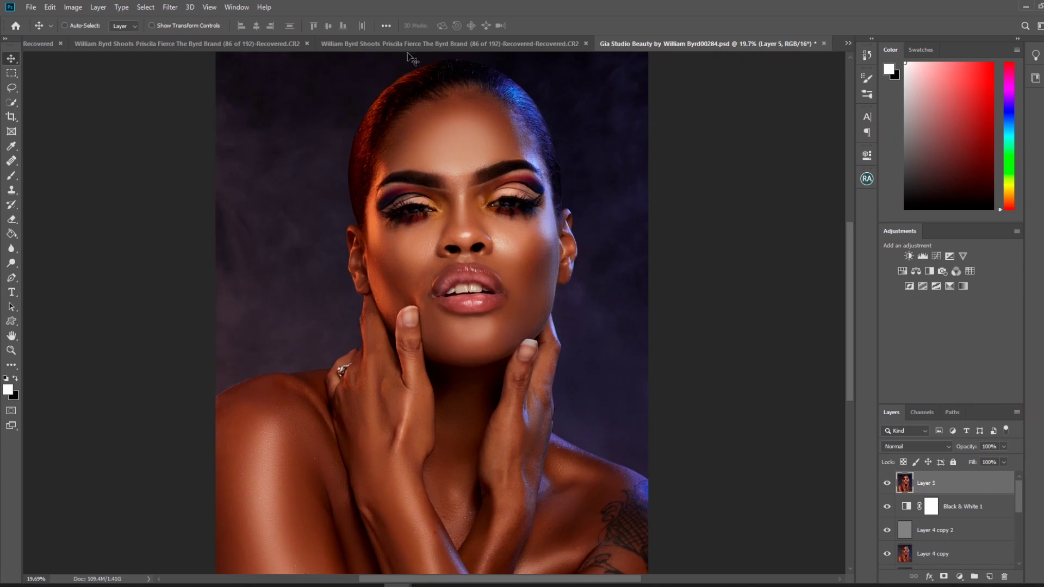
- Place the signature logo embedded, scaled down and positioned left of the neck
click(31, 7)
click(65, 191)
double_click(205, 478)
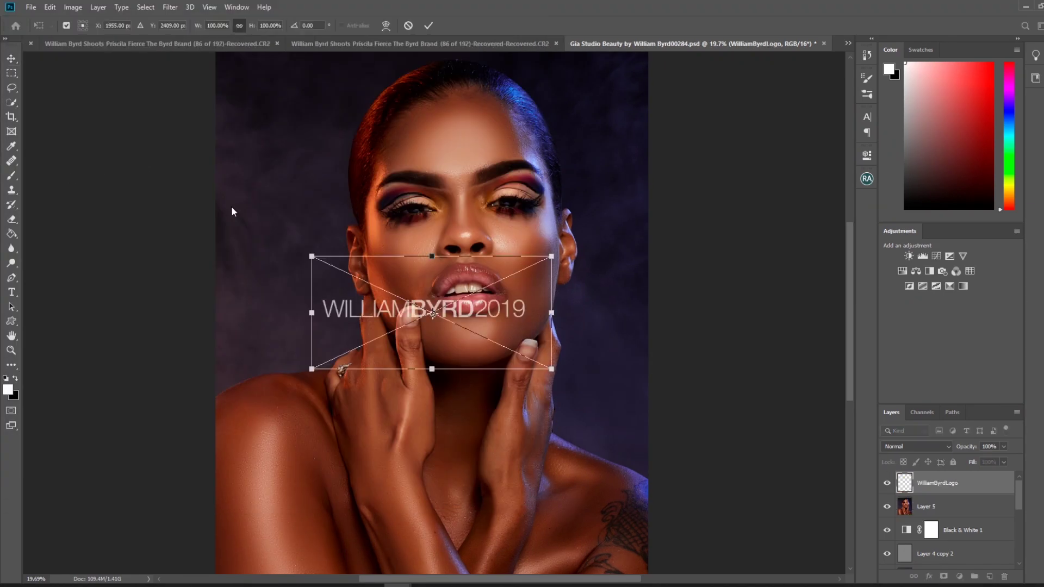
mouse_move(311, 256)
mouse_down()
mouse_move(501, 338)
mouse_move(324, 338)
mouse_up()
key(Return)
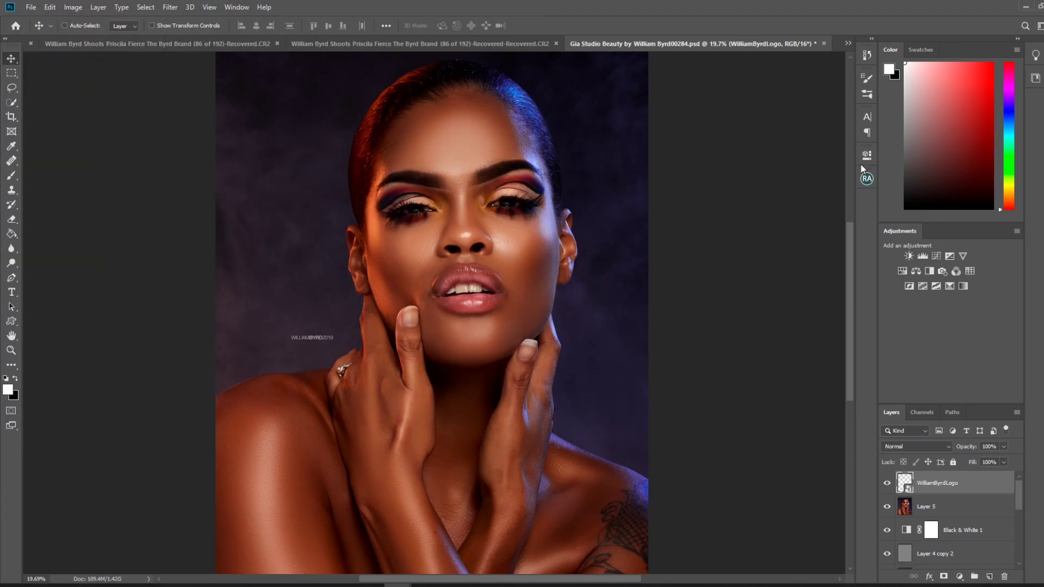
- Add a masked Curves 1 adjustment layer and ready the brush for its mask
key(F2)
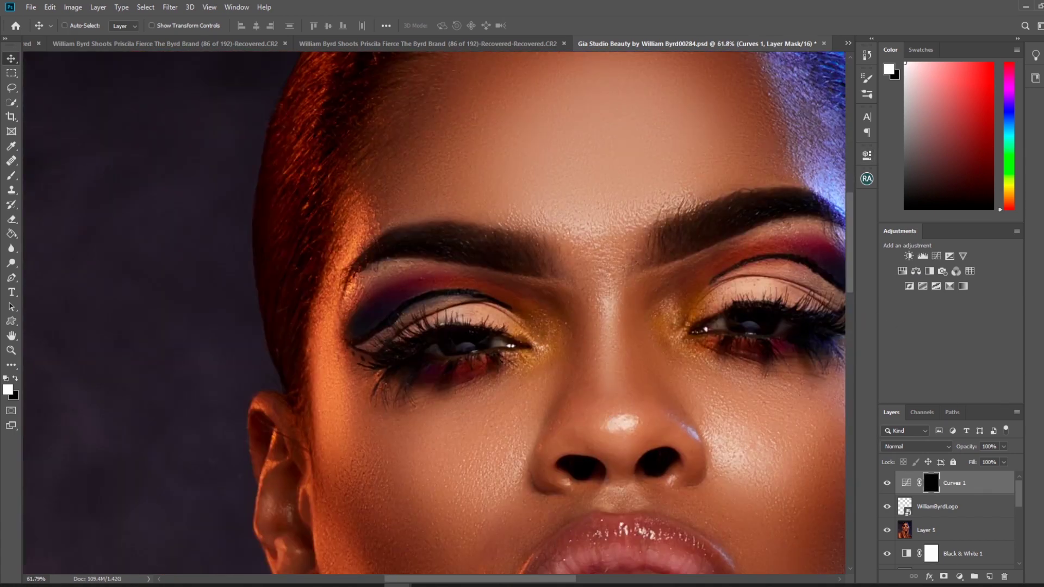
key(b)
key(ctrl+0)
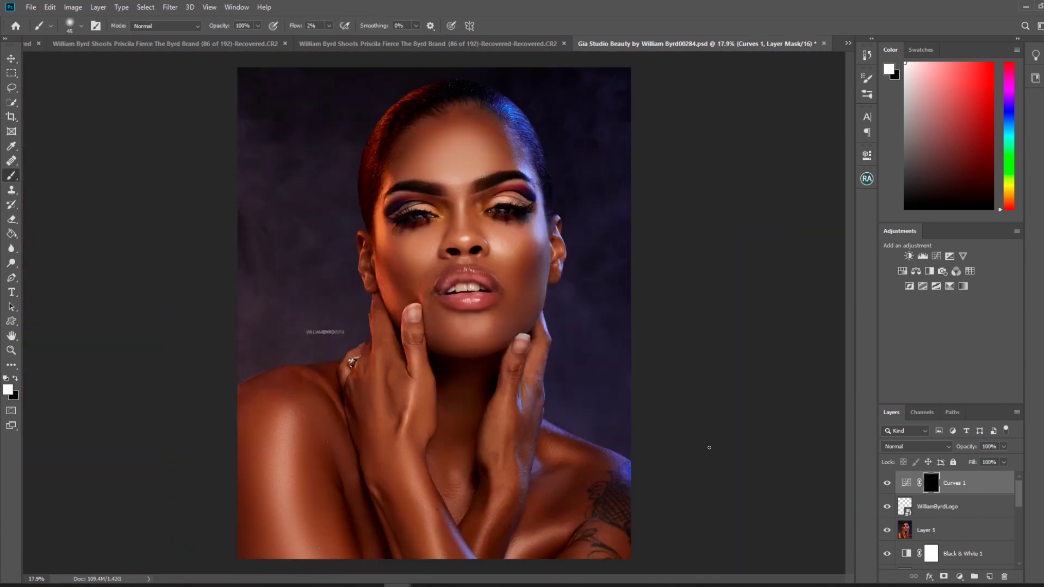
scroll(560, 295, up, 5)
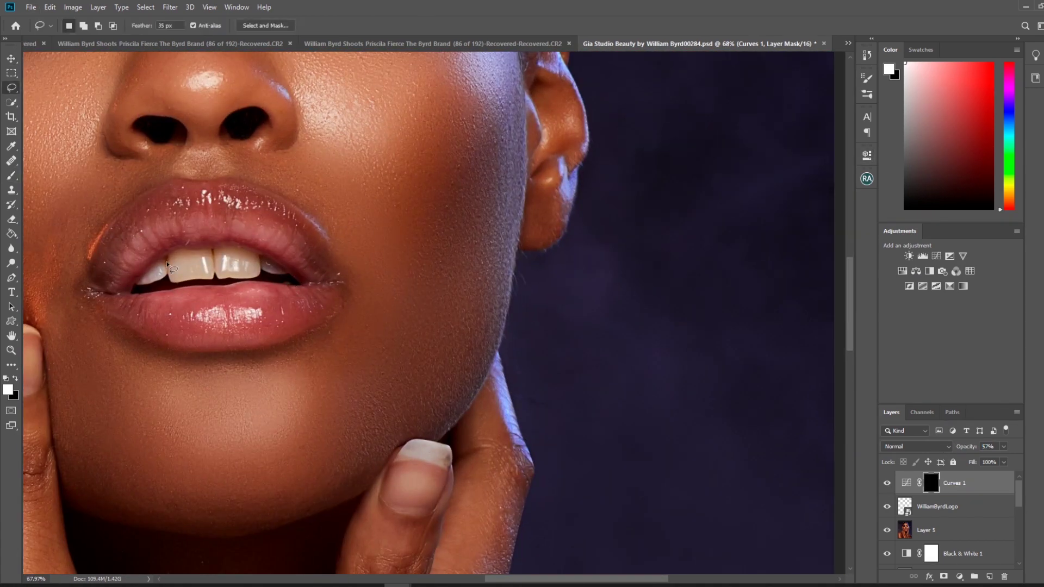
- Add a Hue/Saturation 1 layer with Yellows saturation +13 to whiten the teeth
click(901, 270)
click(761, 204)
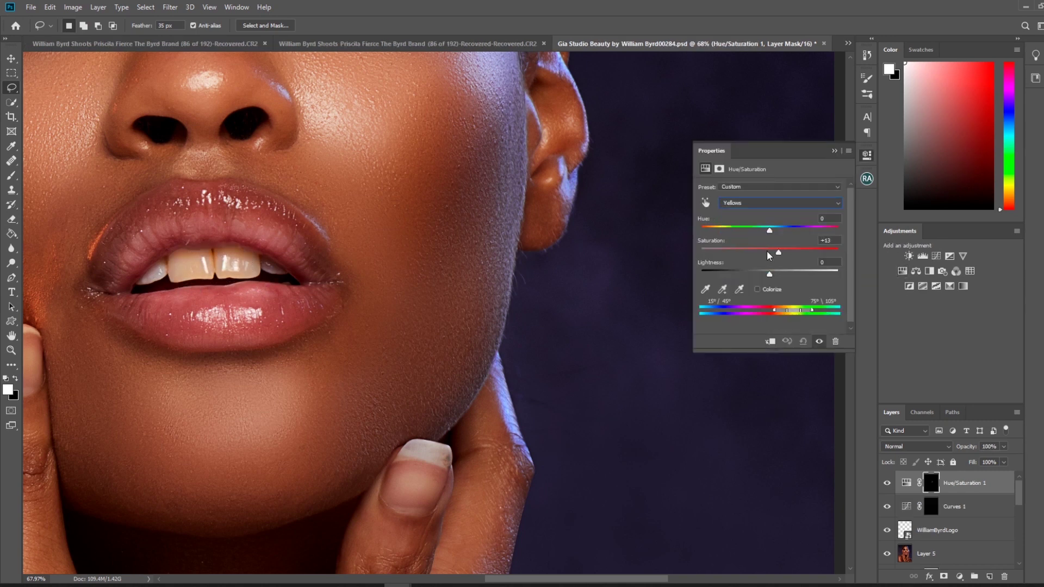
click(931, 489)
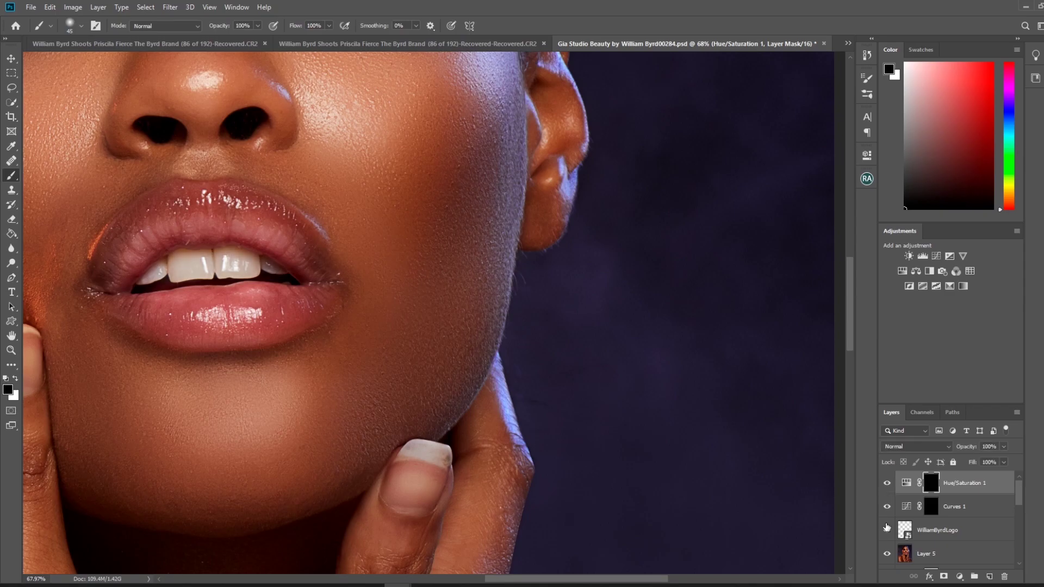
key(ctrl+0)
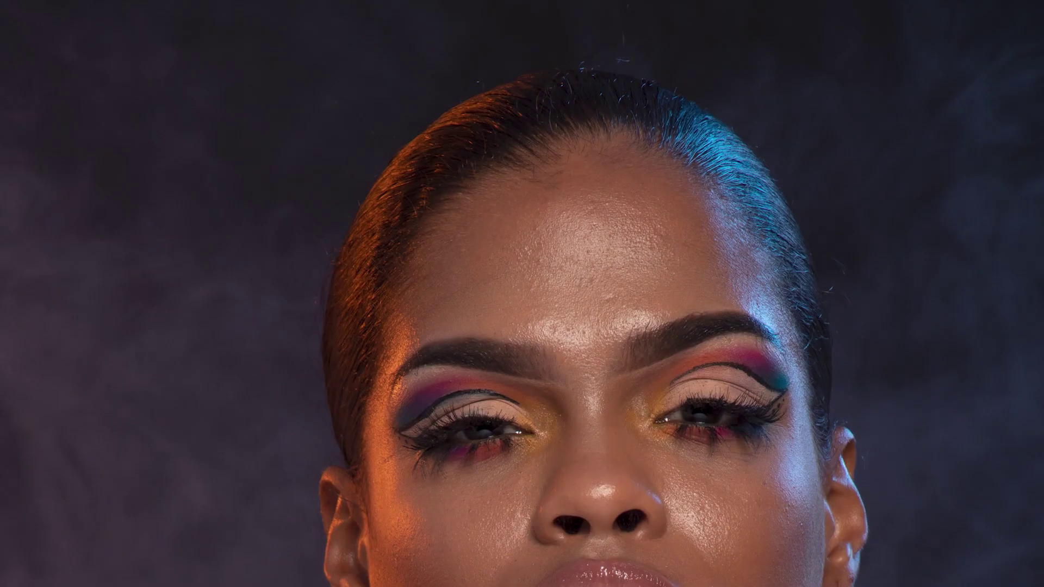